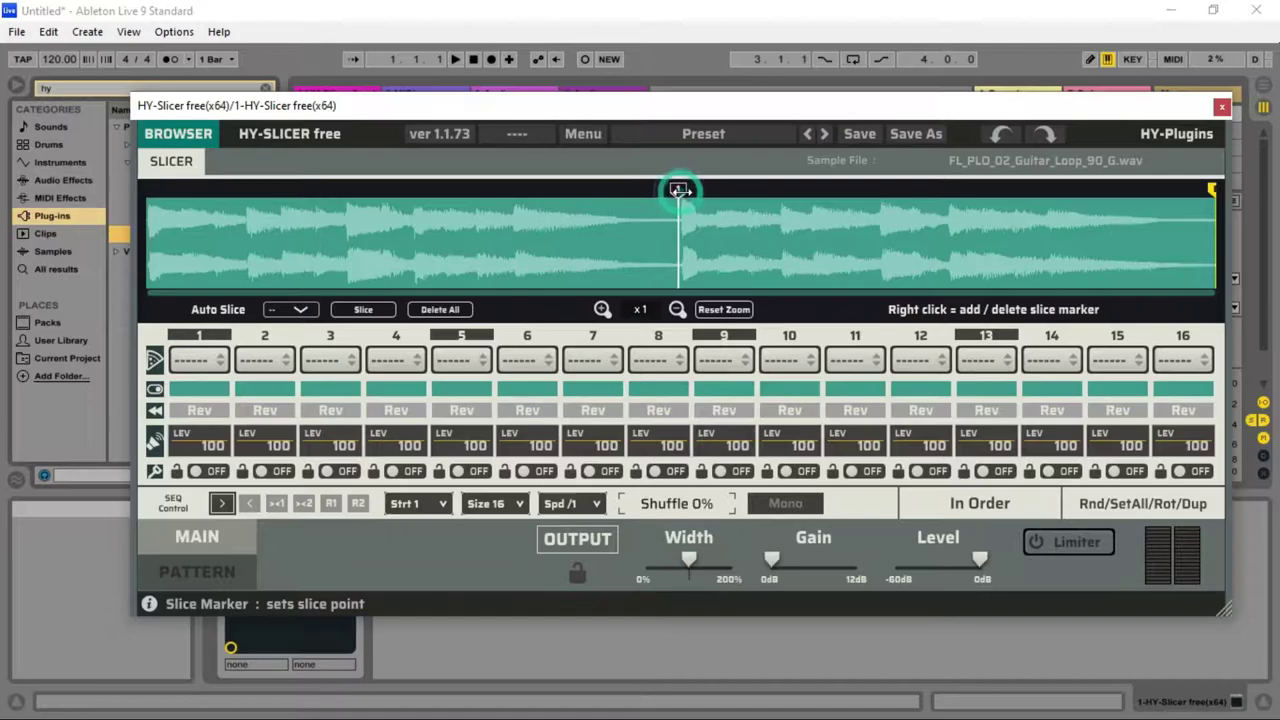
# Step: Add five slice markers across the second half of the guitar loop waveform, after the existing middle marker
pyautogui.rightClick(780, 217)
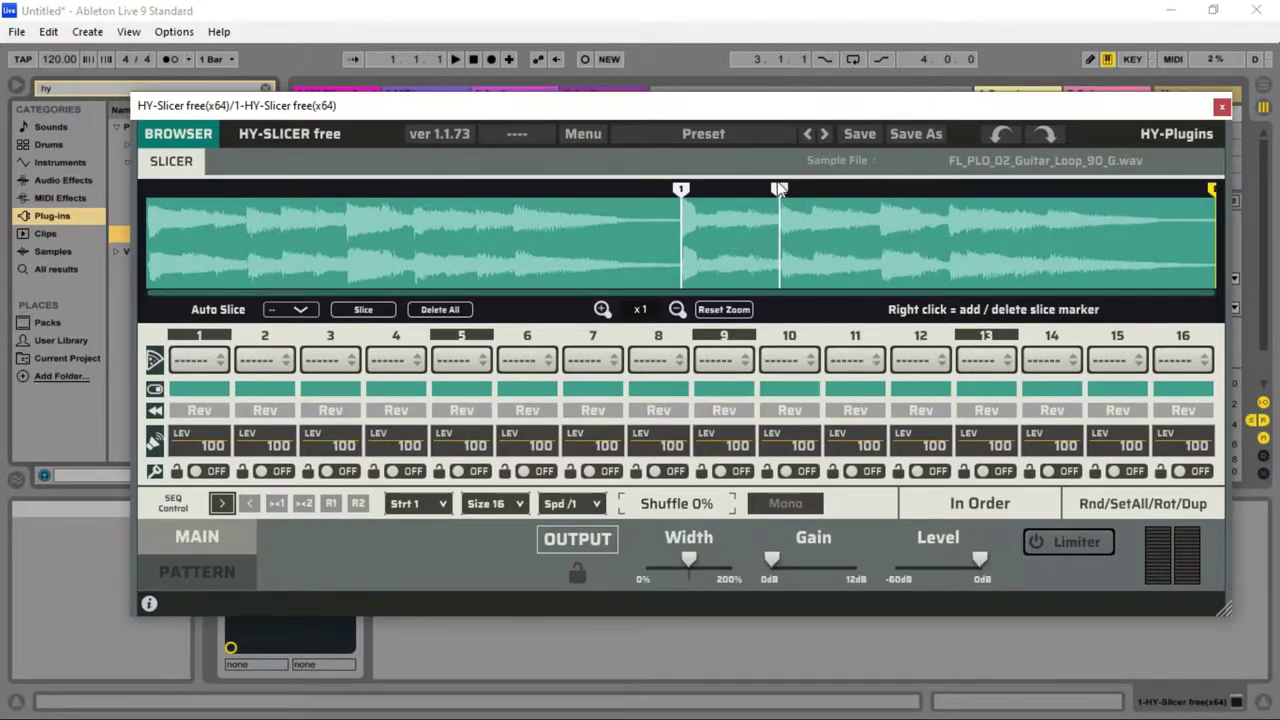
pyautogui.rightClick(813, 217)
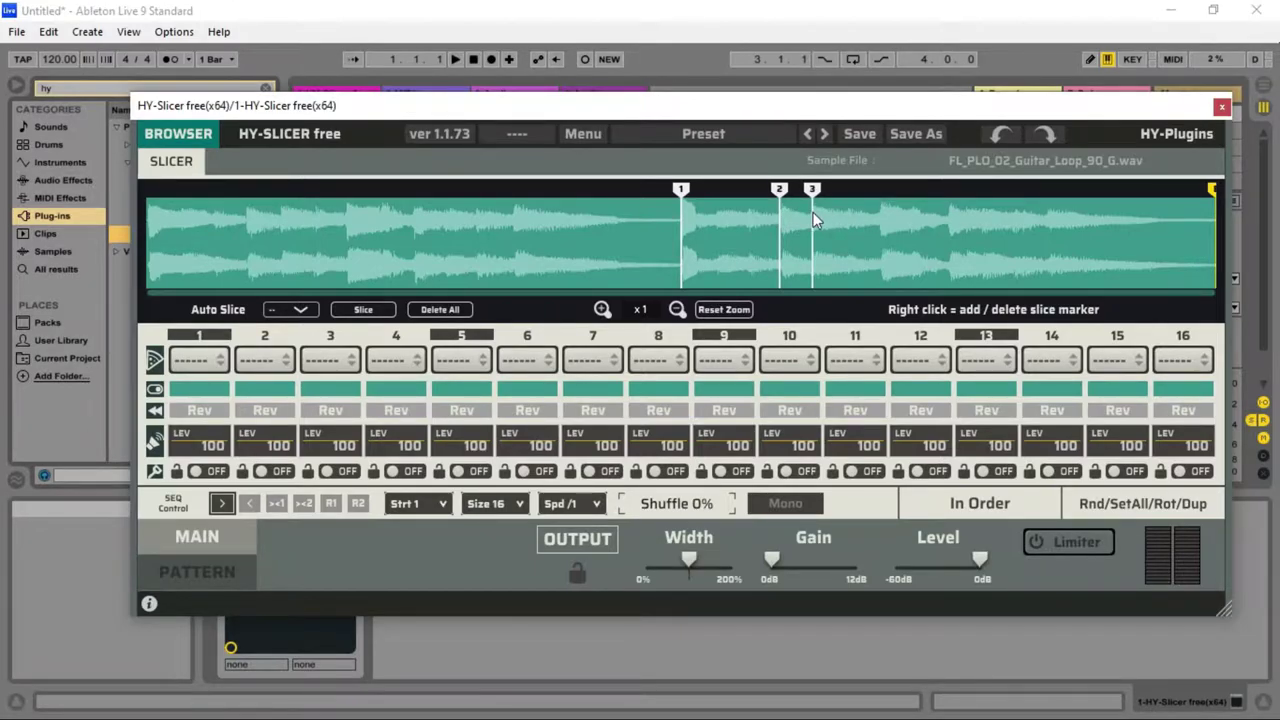
pyautogui.rightClick(875, 217)
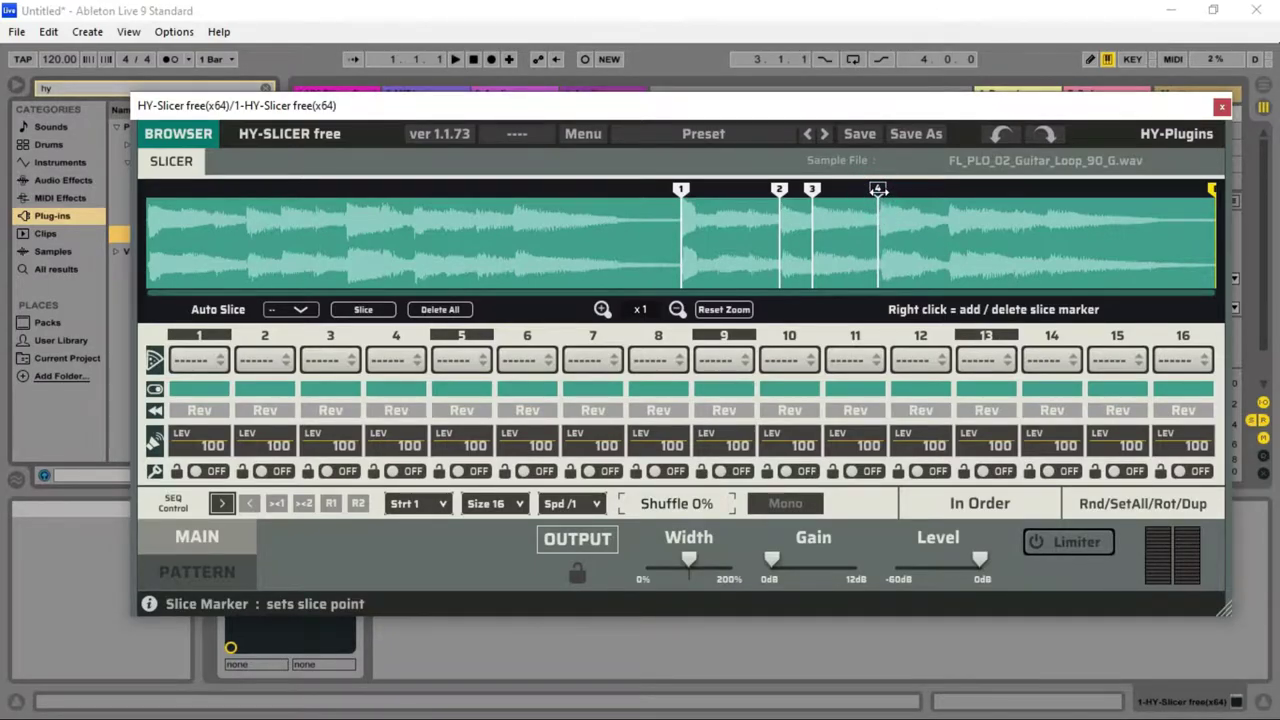
pyautogui.rightClick(945, 219)
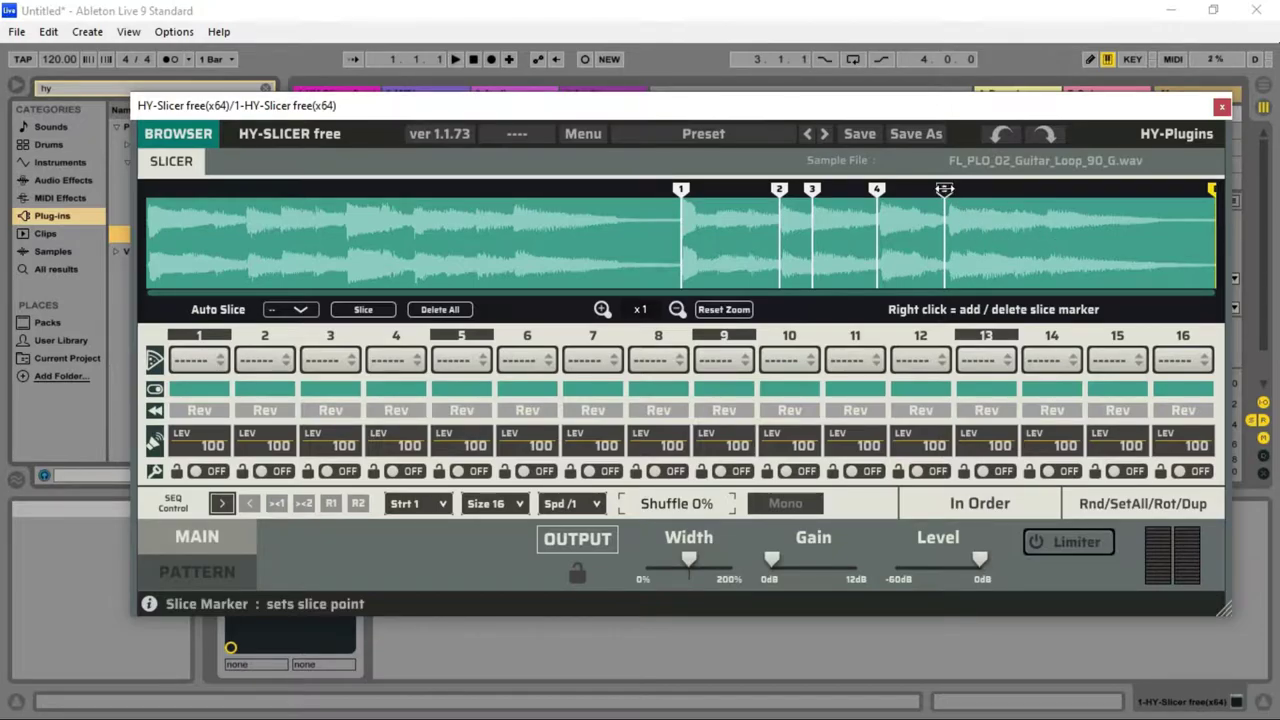
pyautogui.rightClick(1045, 218)
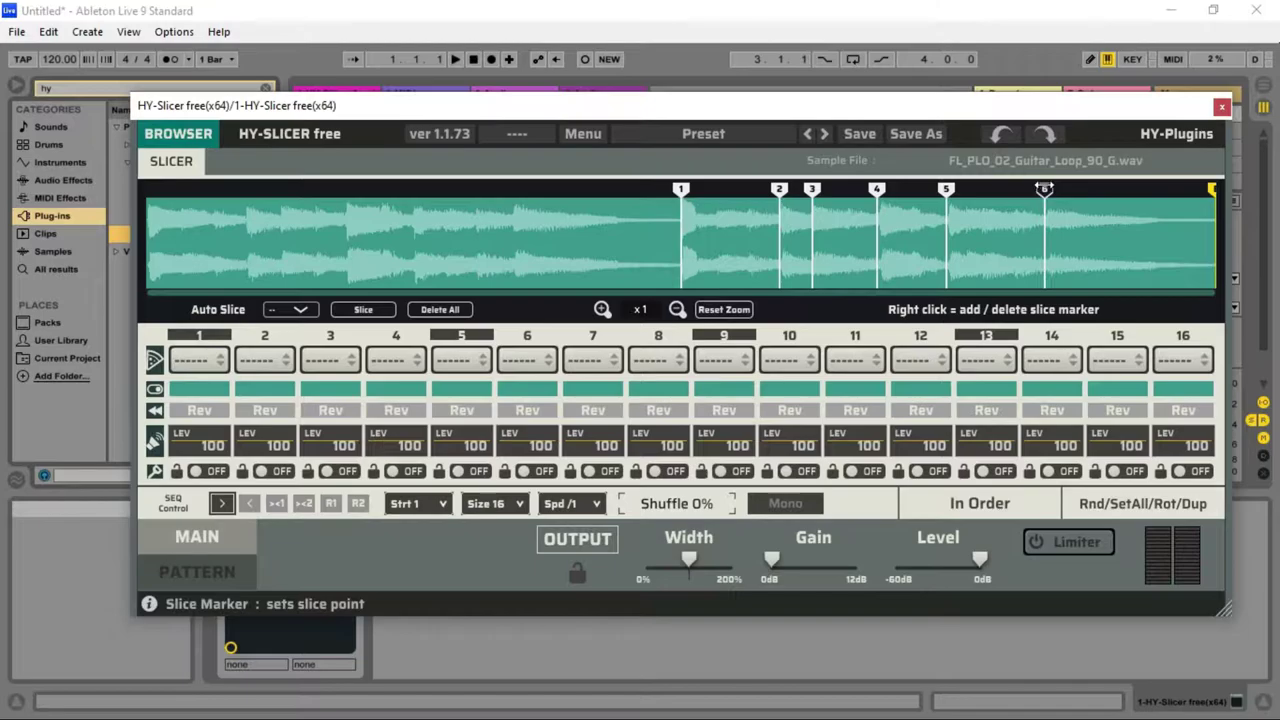
# Step: Add eight slice markers across the first half of the guitar loop waveform, before the middle marker
pyautogui.rightClick(512, 219)
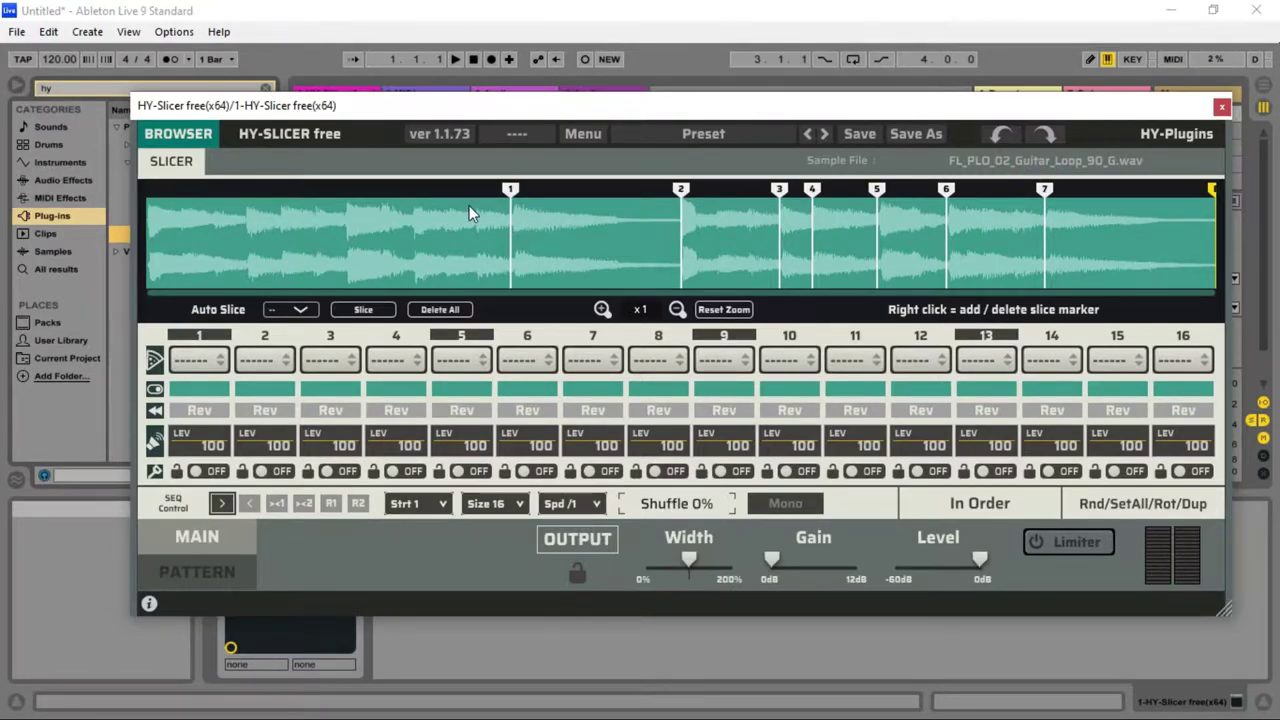
pyautogui.rightClick(475, 213)
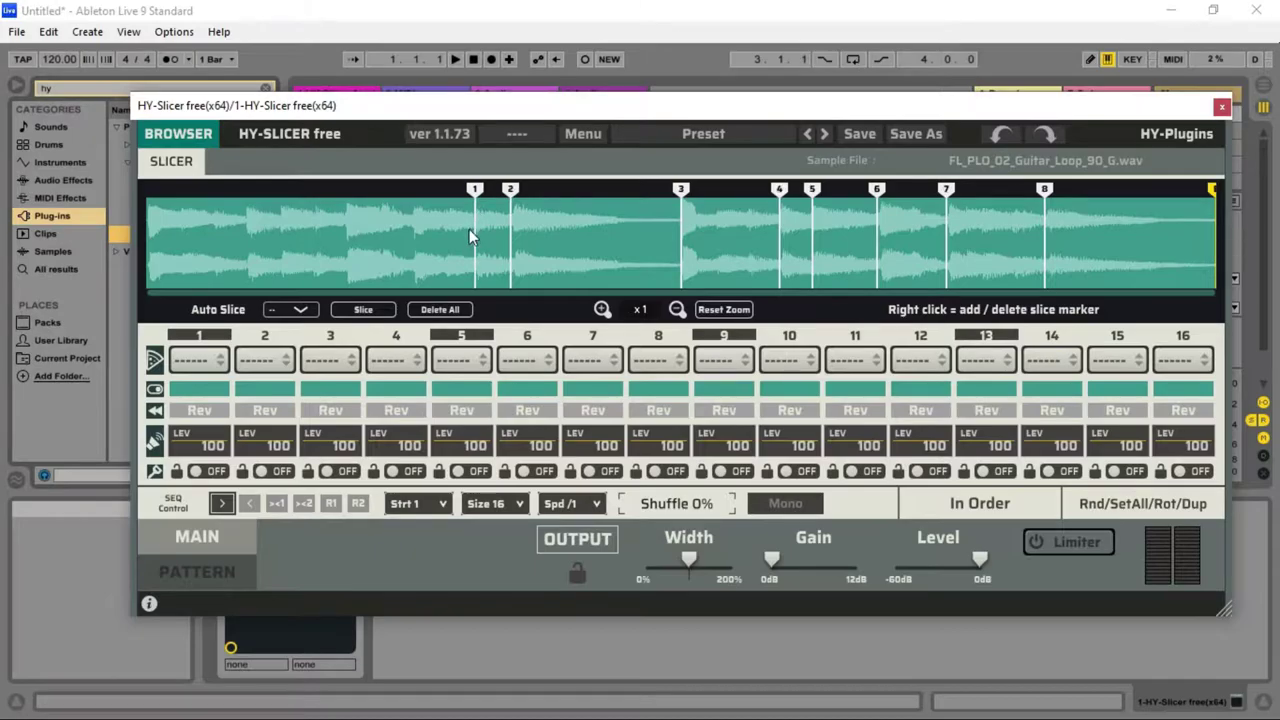
pyautogui.rightClick(411, 213)
pyautogui.rightClick(343, 214)
pyautogui.rightClick(281, 216)
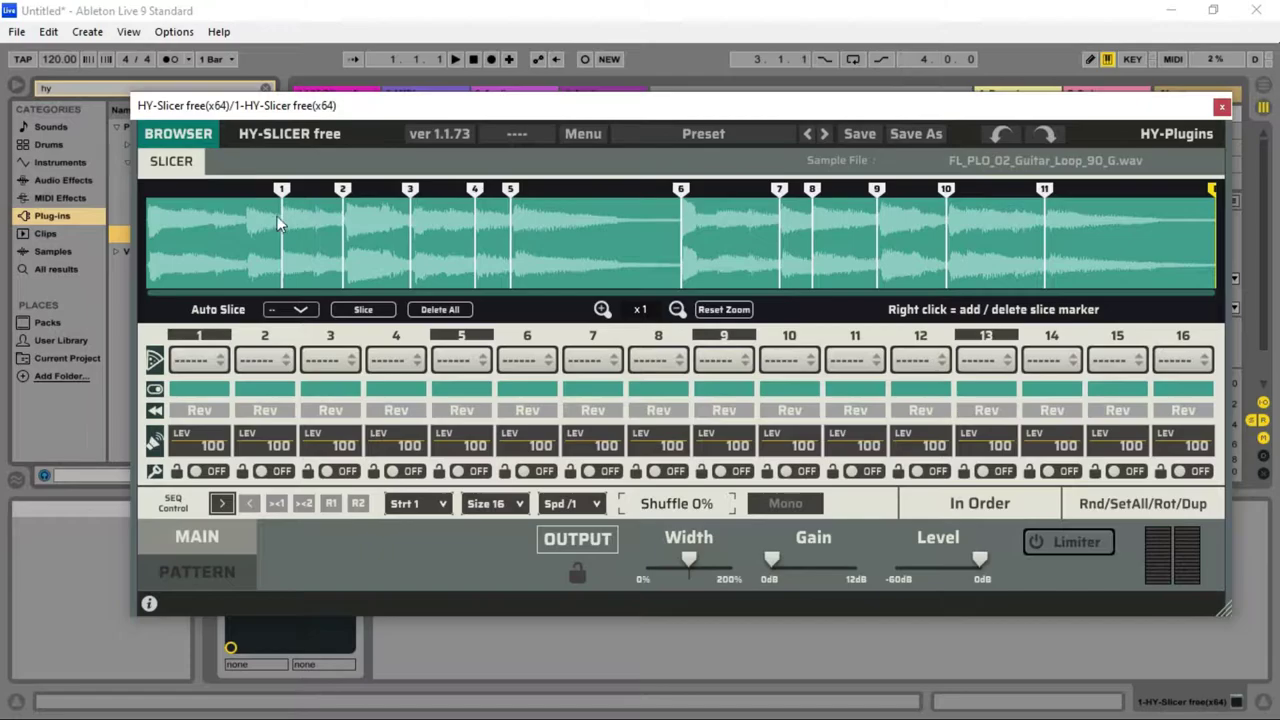
pyautogui.rightClick(246, 230)
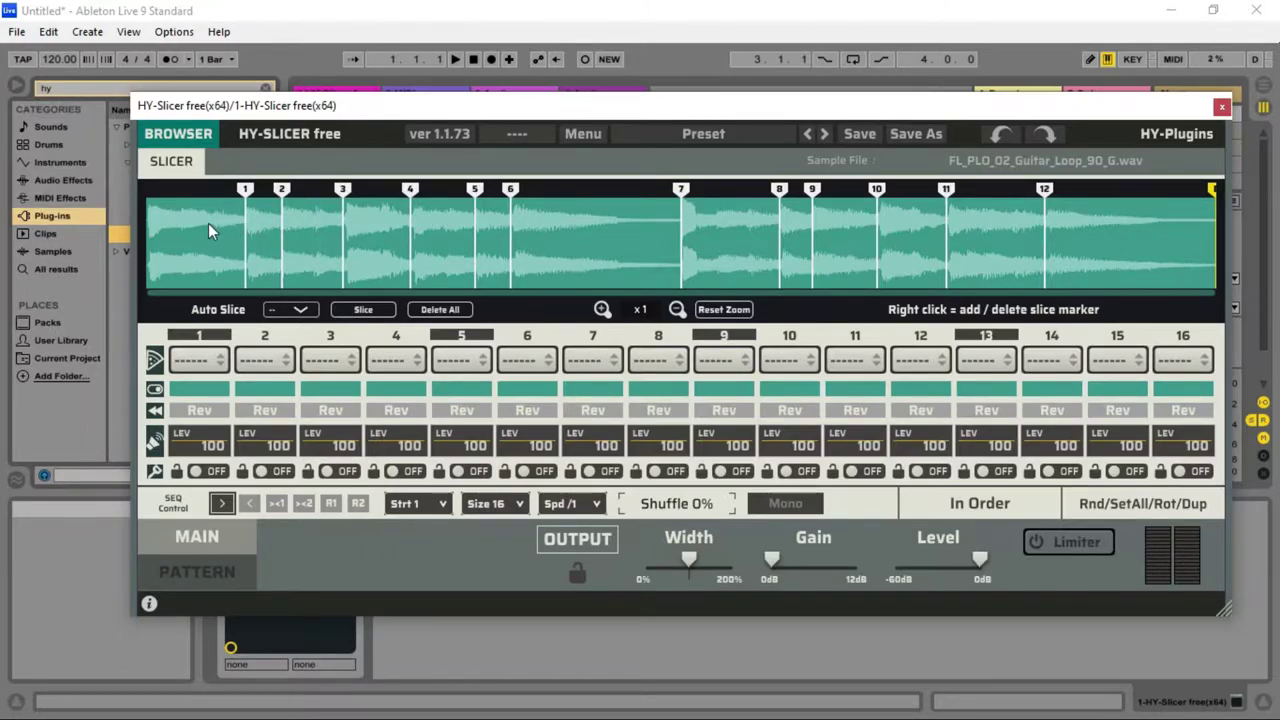
pyautogui.rightClick(180, 216)
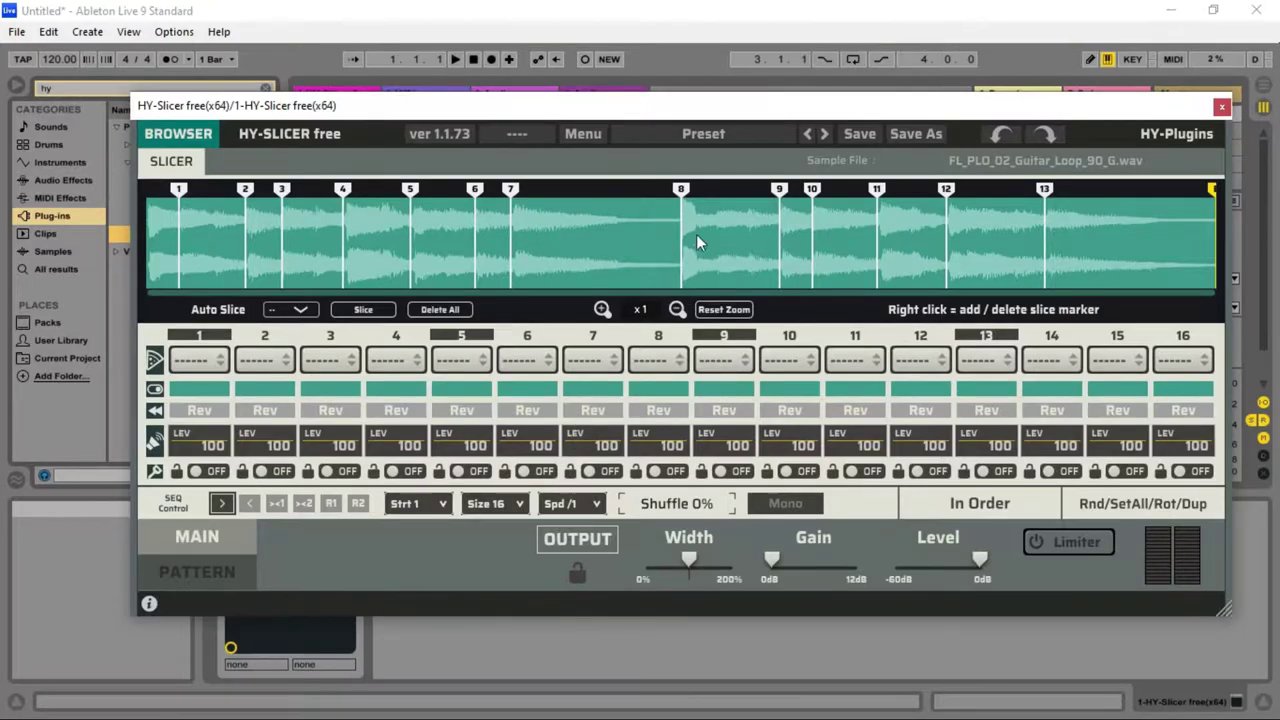
pyautogui.rightClick(619, 220)
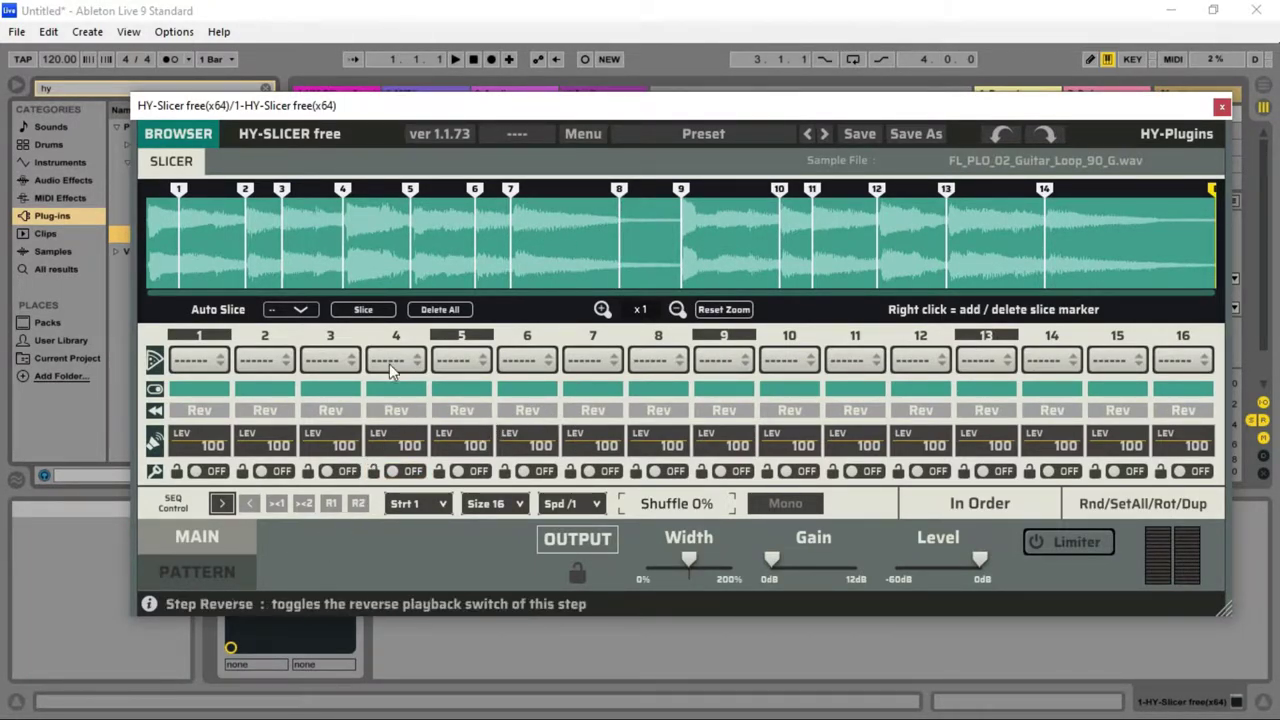
# Step: Assign Slice 1, Slice 2, Slice 3 and Slice 4 to sequencer steps 1 through 4 in order
pyautogui.click(218, 361)
pyautogui.click(80, 408)
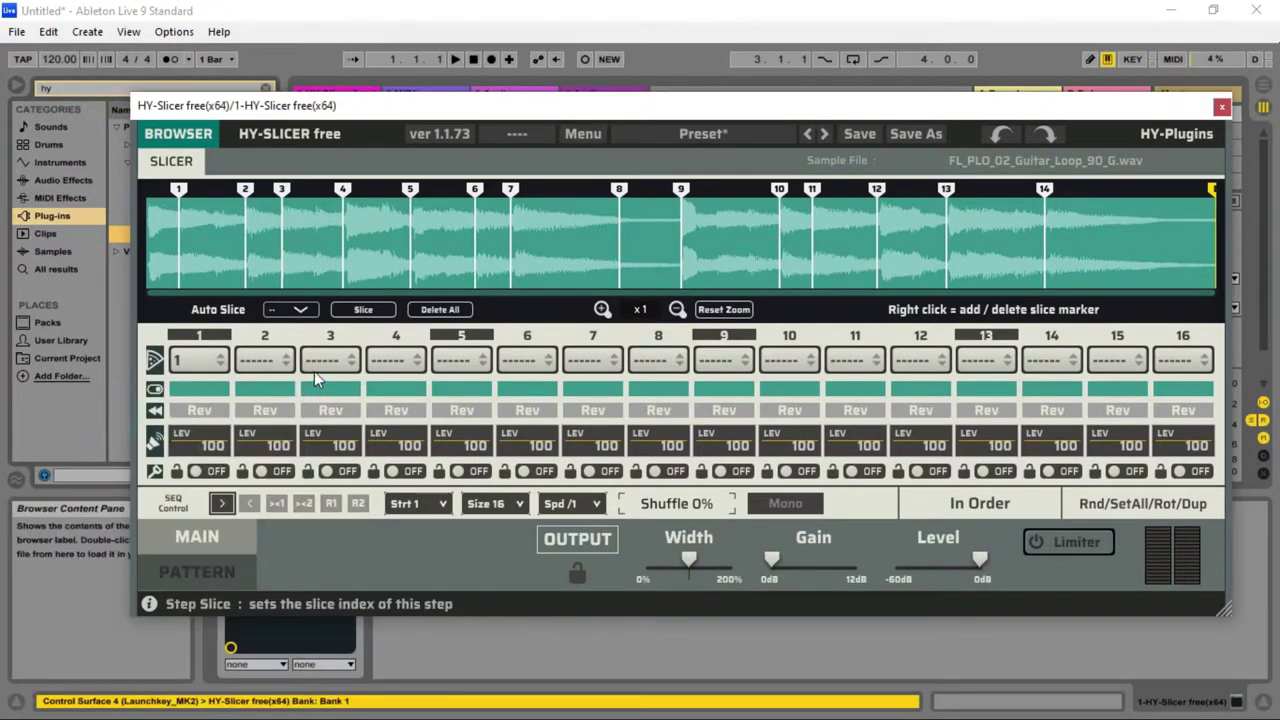
pyautogui.click(285, 361)
pyautogui.click(230, 408)
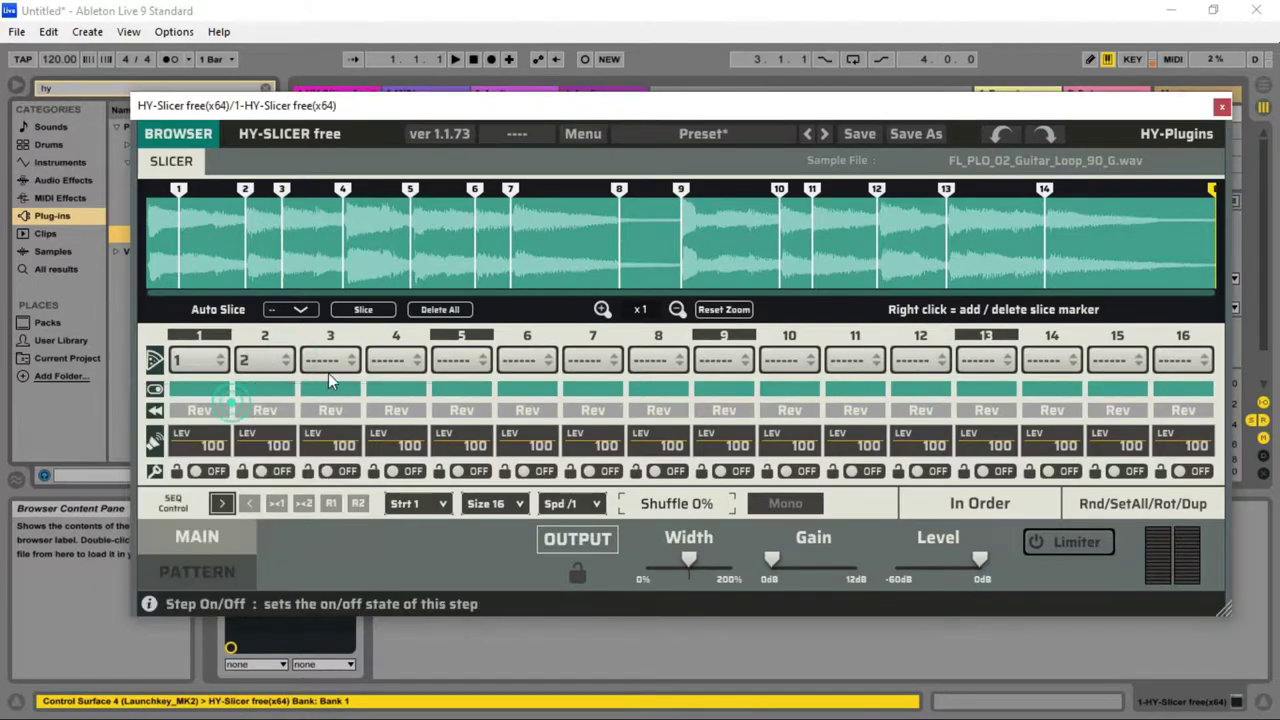
pyautogui.click(330, 364)
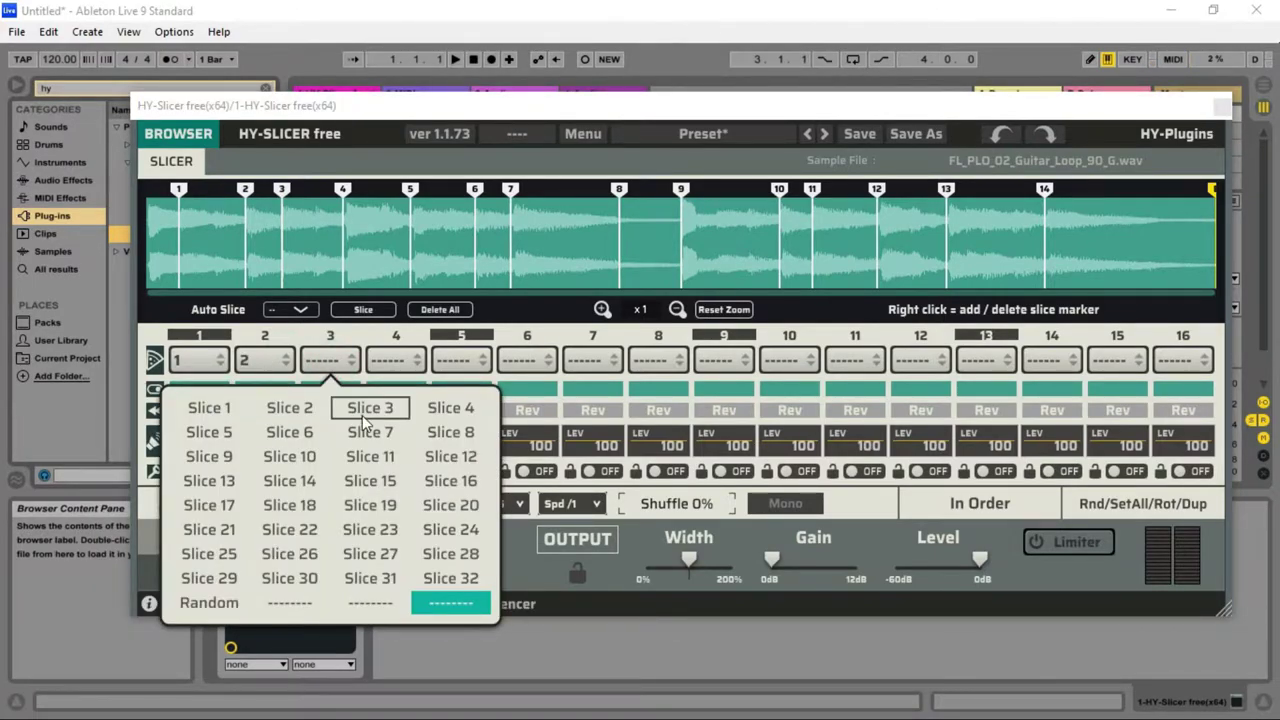
pyautogui.click(364, 416)
pyautogui.click(400, 360)
pyautogui.click(511, 414)
# Step: Assign Slice 5, Slice 6, Slice 7 and Slice 8 to sequencer steps 5 through 8 in order
pyautogui.click(467, 362)
pyautogui.click(336, 437)
pyautogui.click(521, 370)
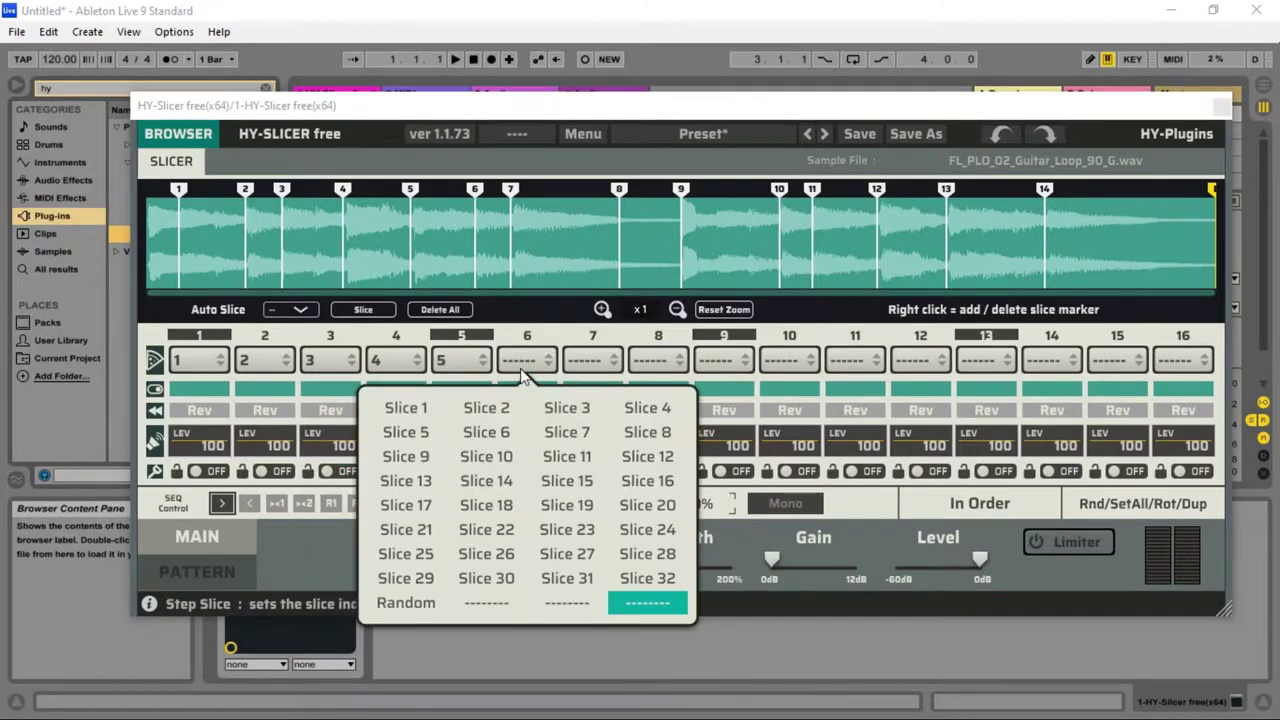
pyautogui.click(486, 432)
pyautogui.click(596, 366)
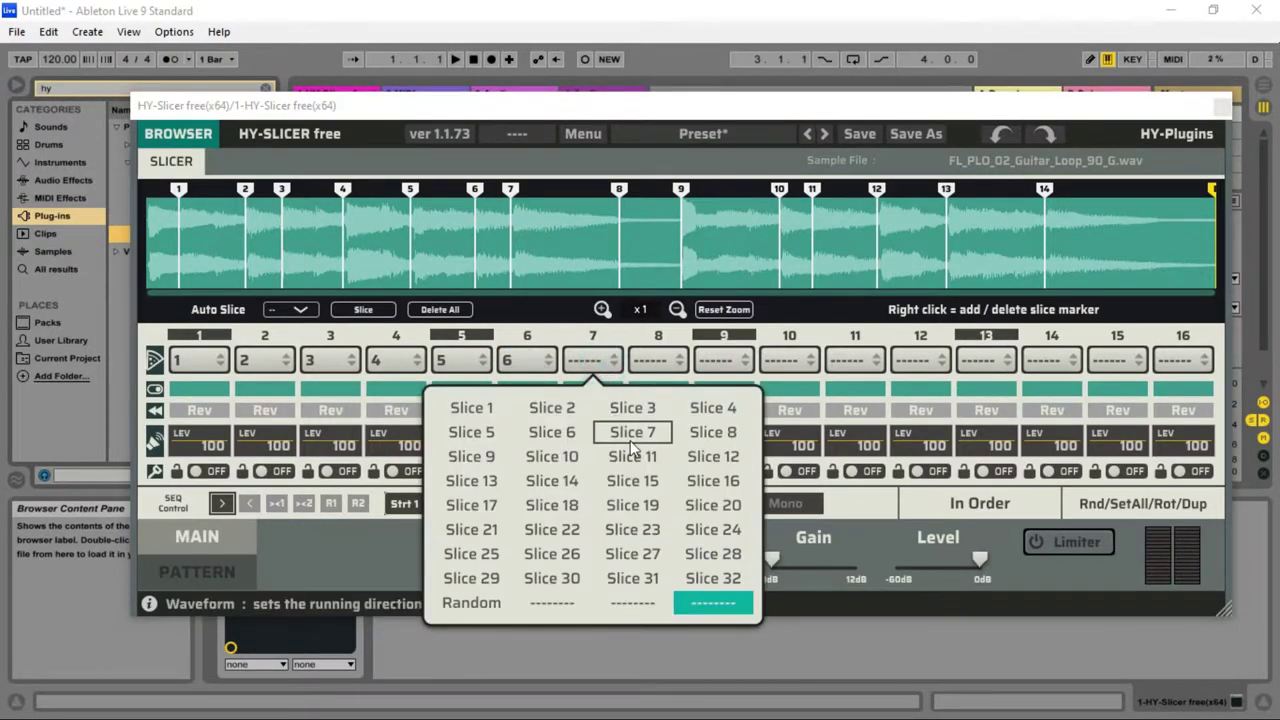
pyautogui.click(633, 432)
pyautogui.click(656, 362)
pyautogui.click(772, 432)
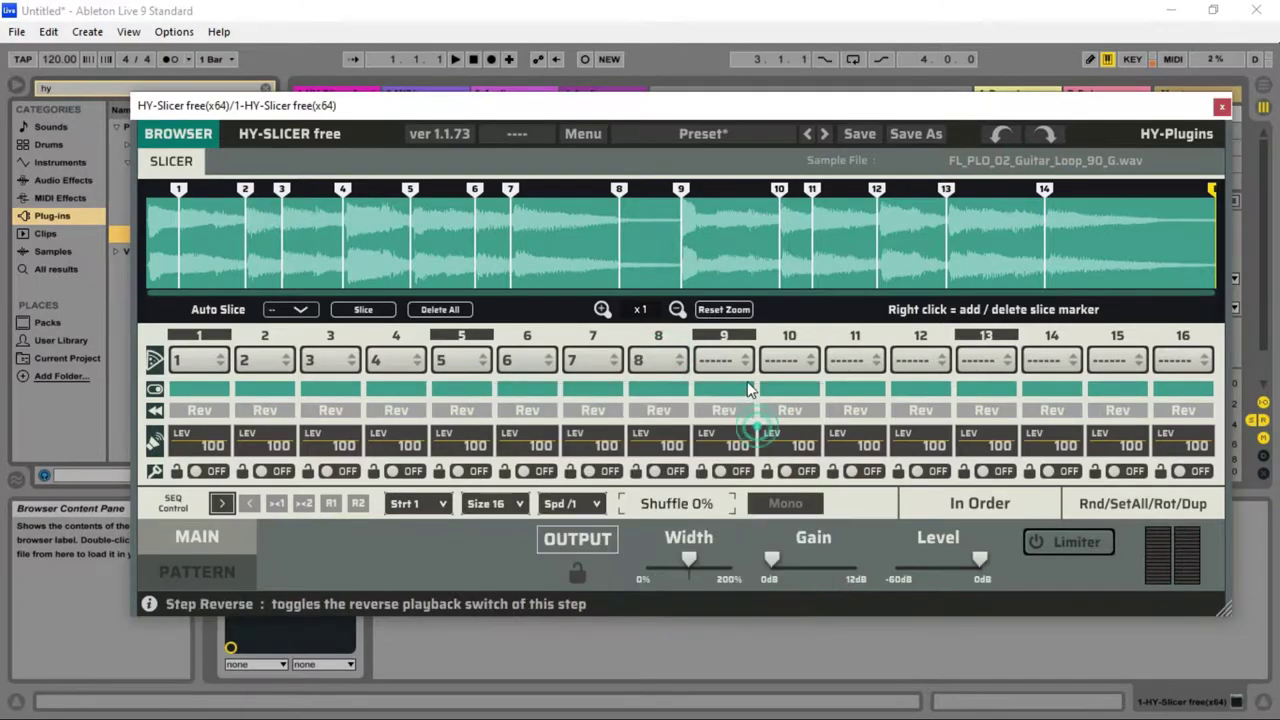
# Step: Assign Slice 10, Slice 11 and Slice 12 to sequencer steps 10 through 12, leaving step 9 without a slice
pyautogui.click(722, 361)
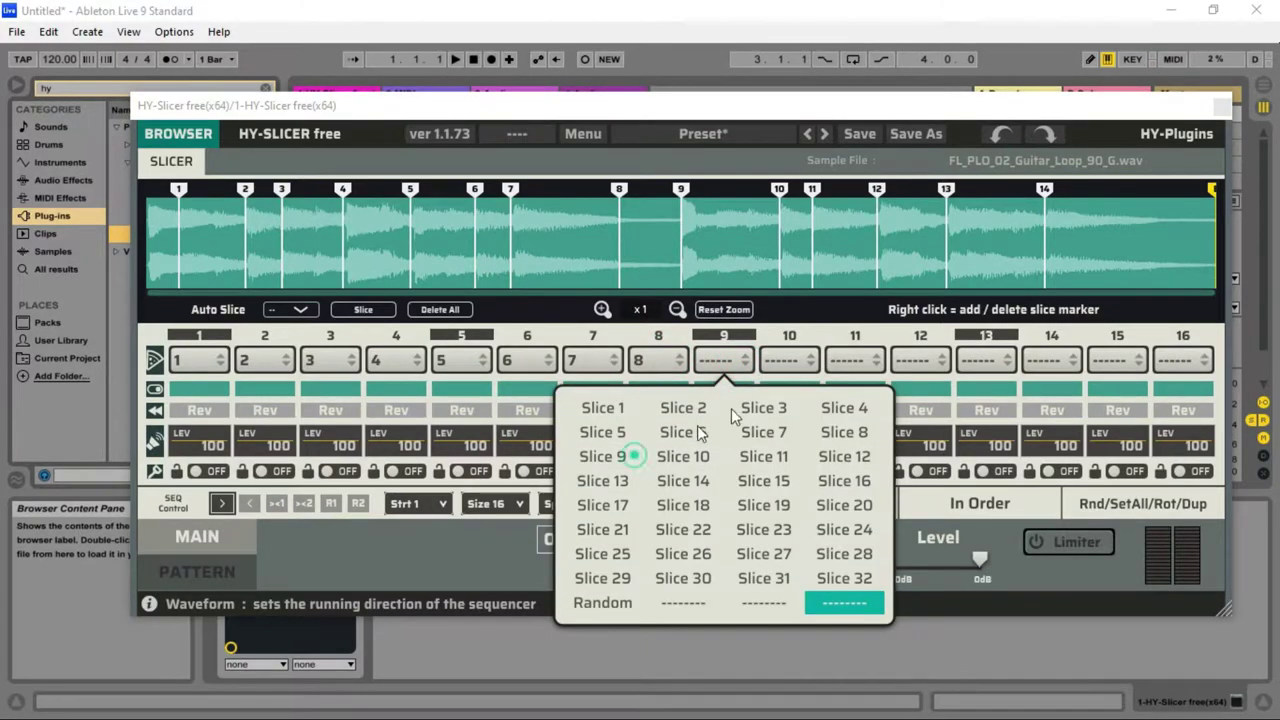
pyautogui.click(789, 360)
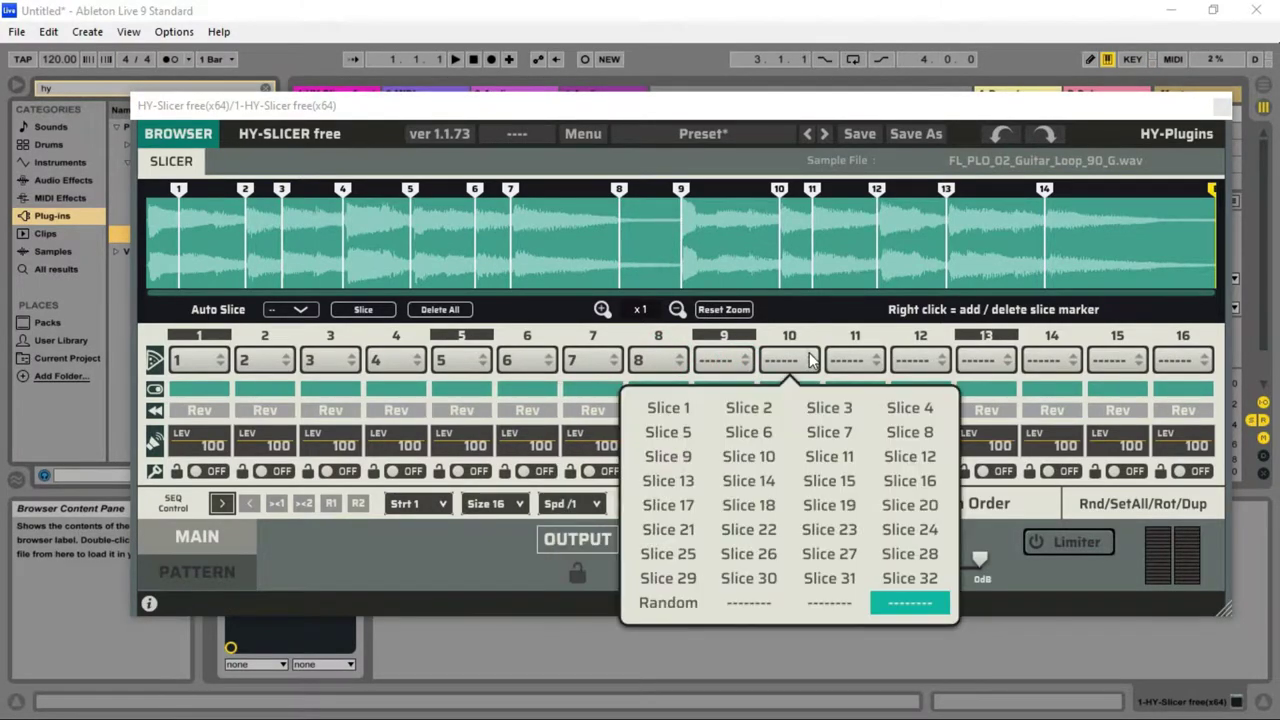
pyautogui.click(760, 460)
pyautogui.click(848, 359)
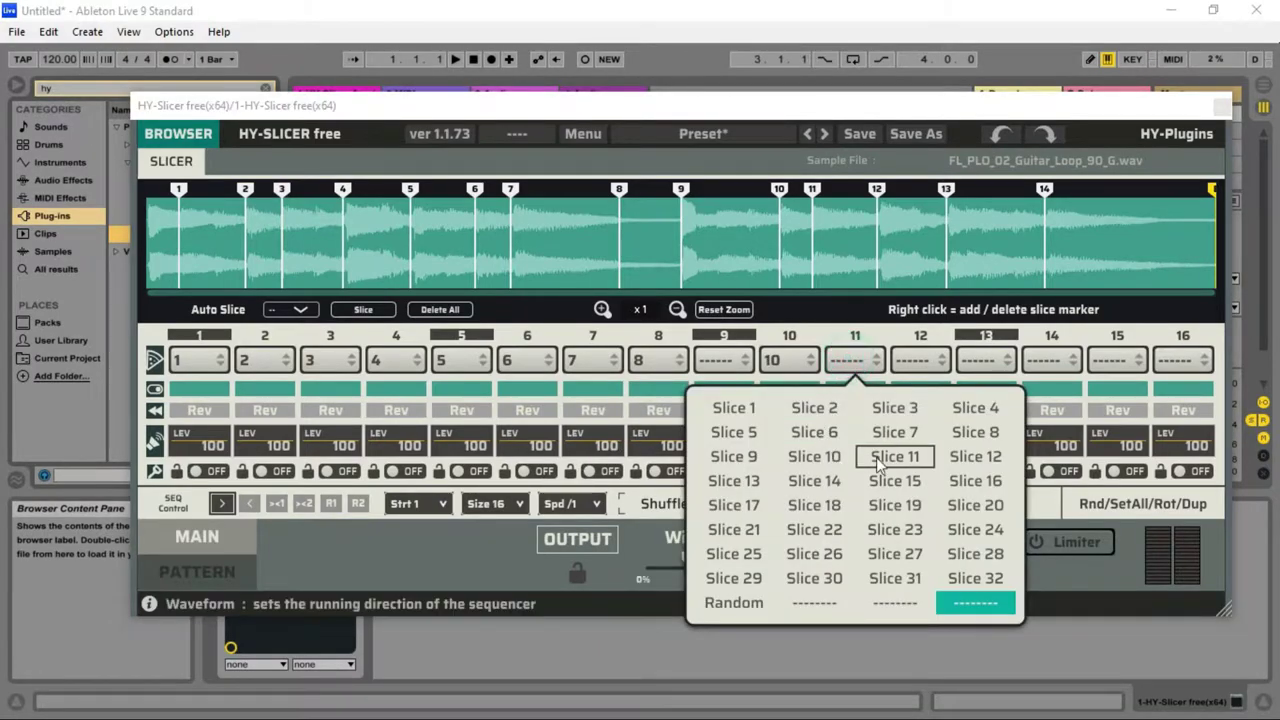
pyautogui.click(878, 460)
pyautogui.click(918, 356)
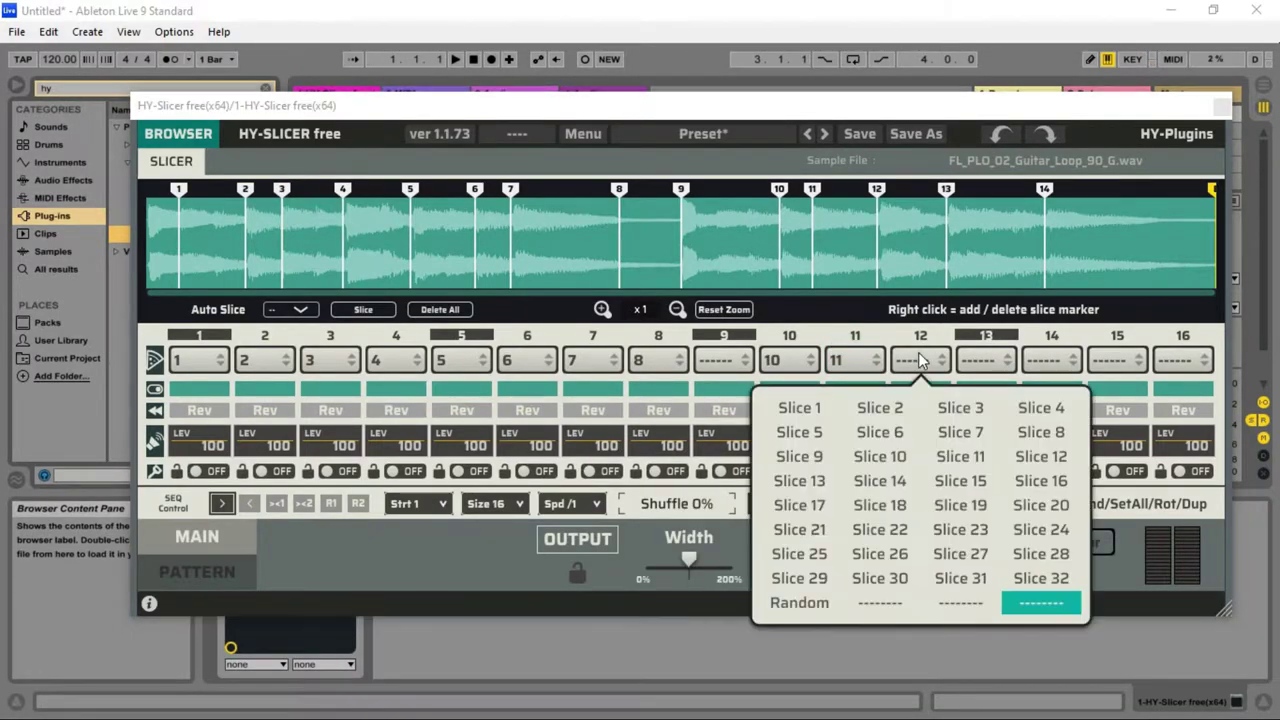
pyautogui.click(1020, 464)
# Step: Assign Slice 13, Slice 14, Slice 15 and Slice 16 to sequencer steps 13 through 16 in order
pyautogui.click(984, 359)
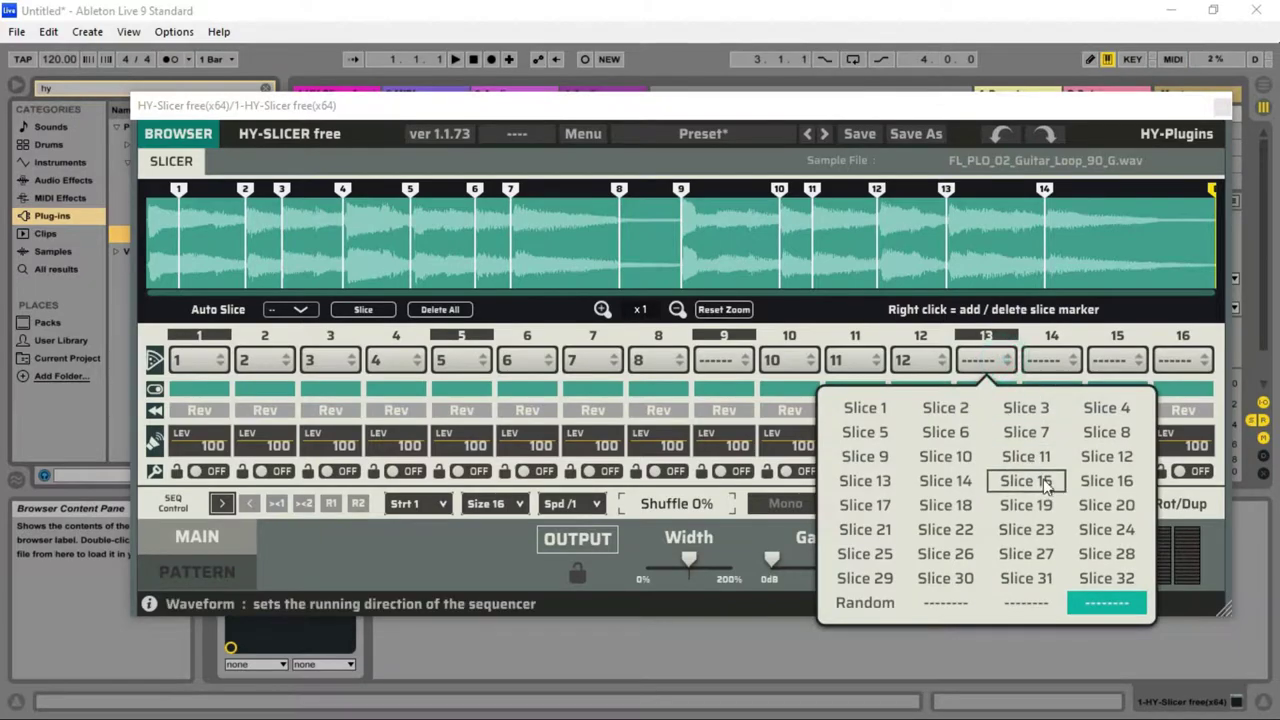
pyautogui.click(893, 483)
pyautogui.click(1040, 360)
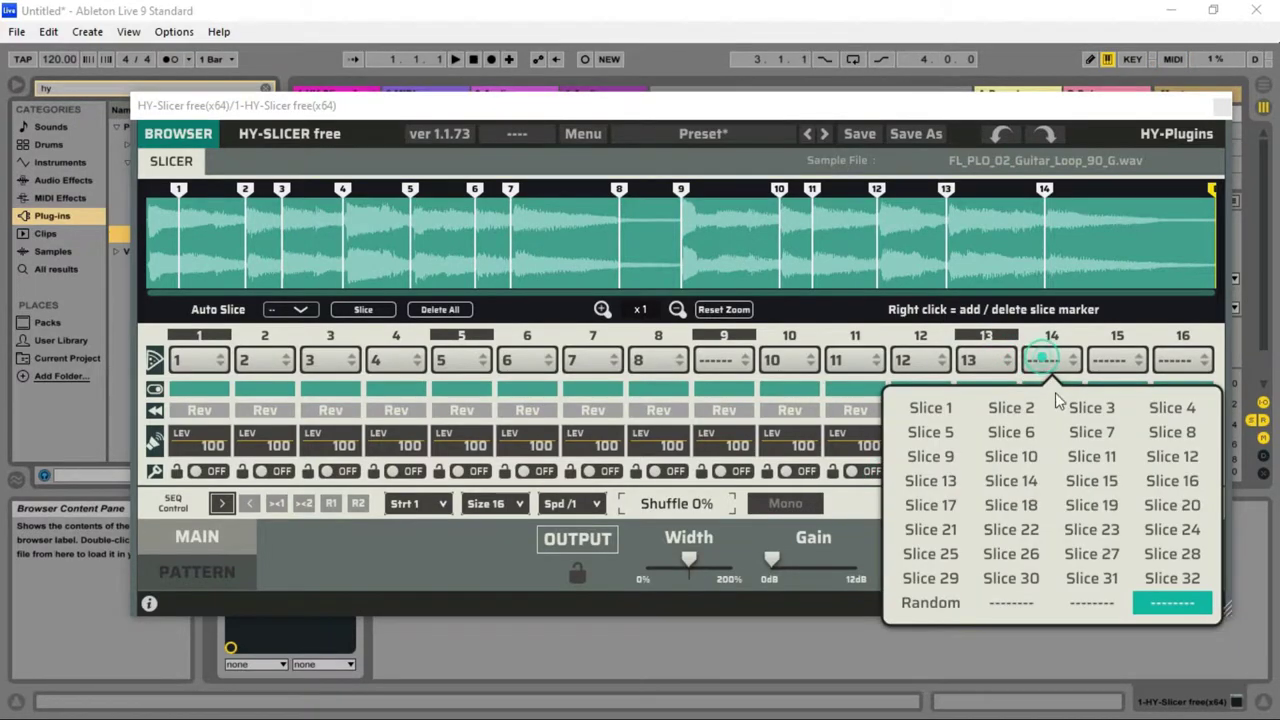
pyautogui.click(1006, 481)
pyautogui.click(1116, 360)
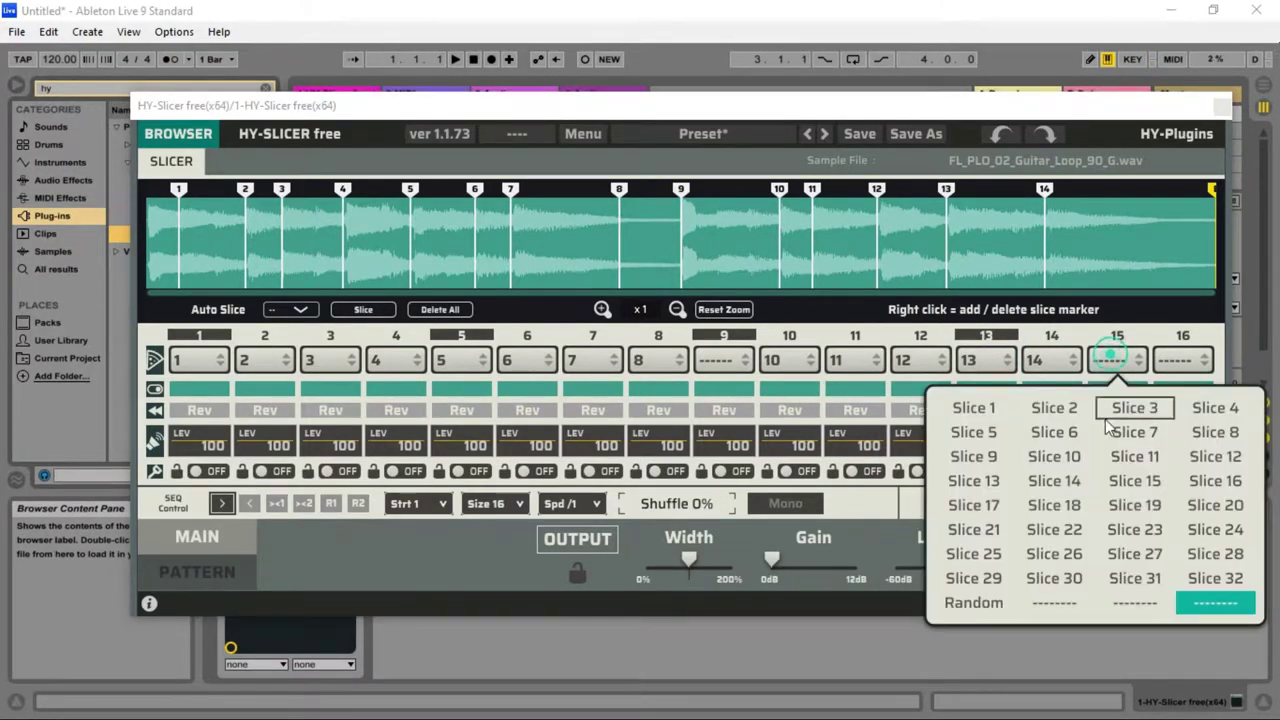
pyautogui.click(1140, 483)
pyautogui.click(1198, 362)
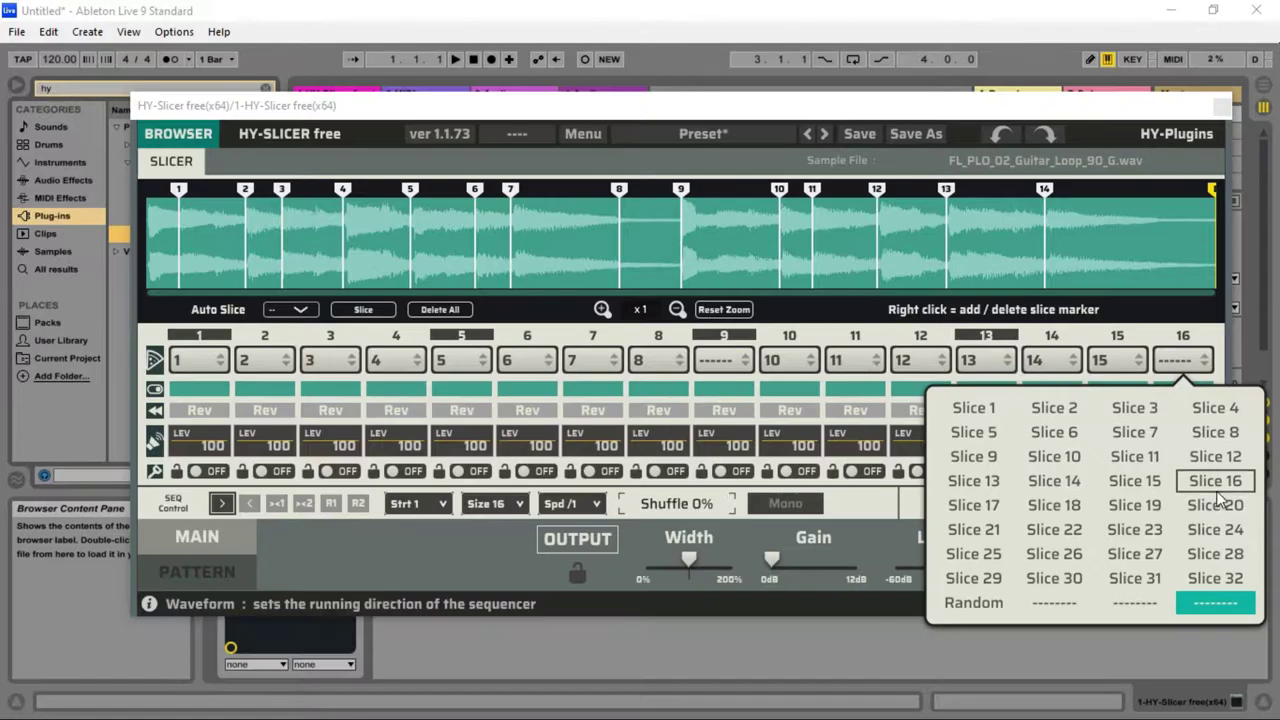
pyautogui.click(1216, 488)
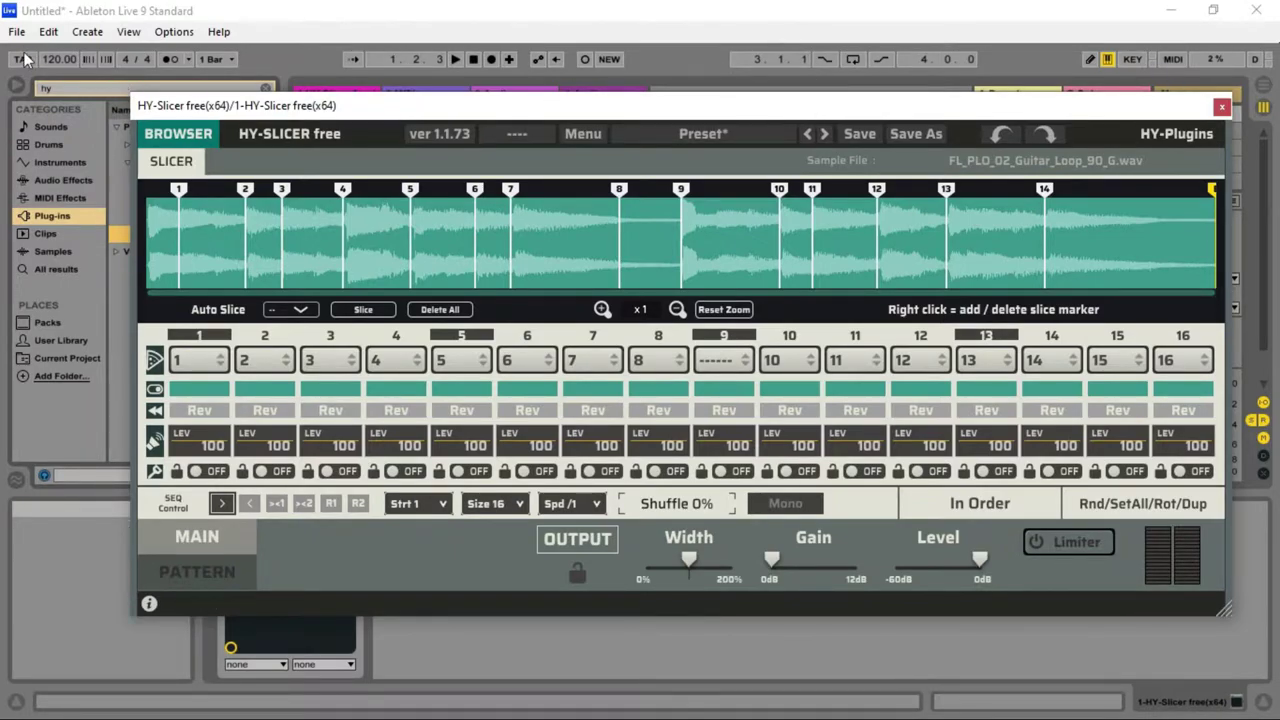
# Step: Reopen the HY-Slicer window and tap in a project tempo of about 88.72 BPM
pyautogui.click(1224, 106)
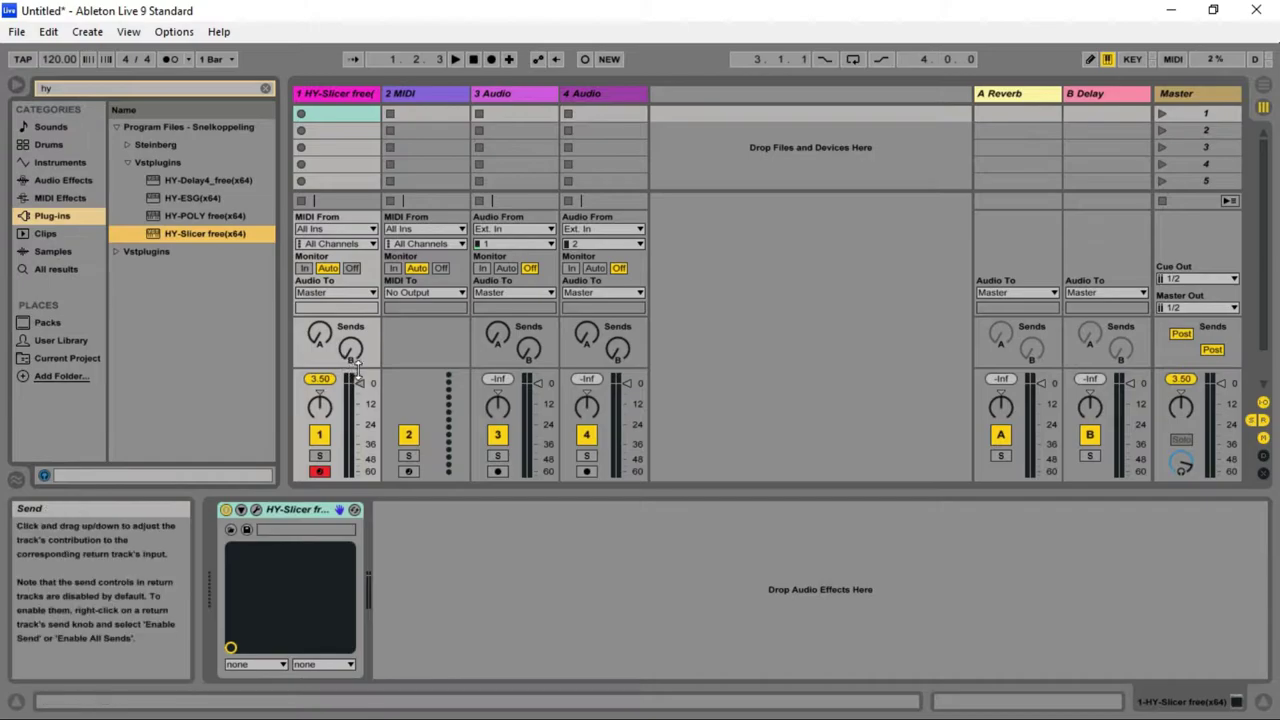
pyautogui.click(256, 509)
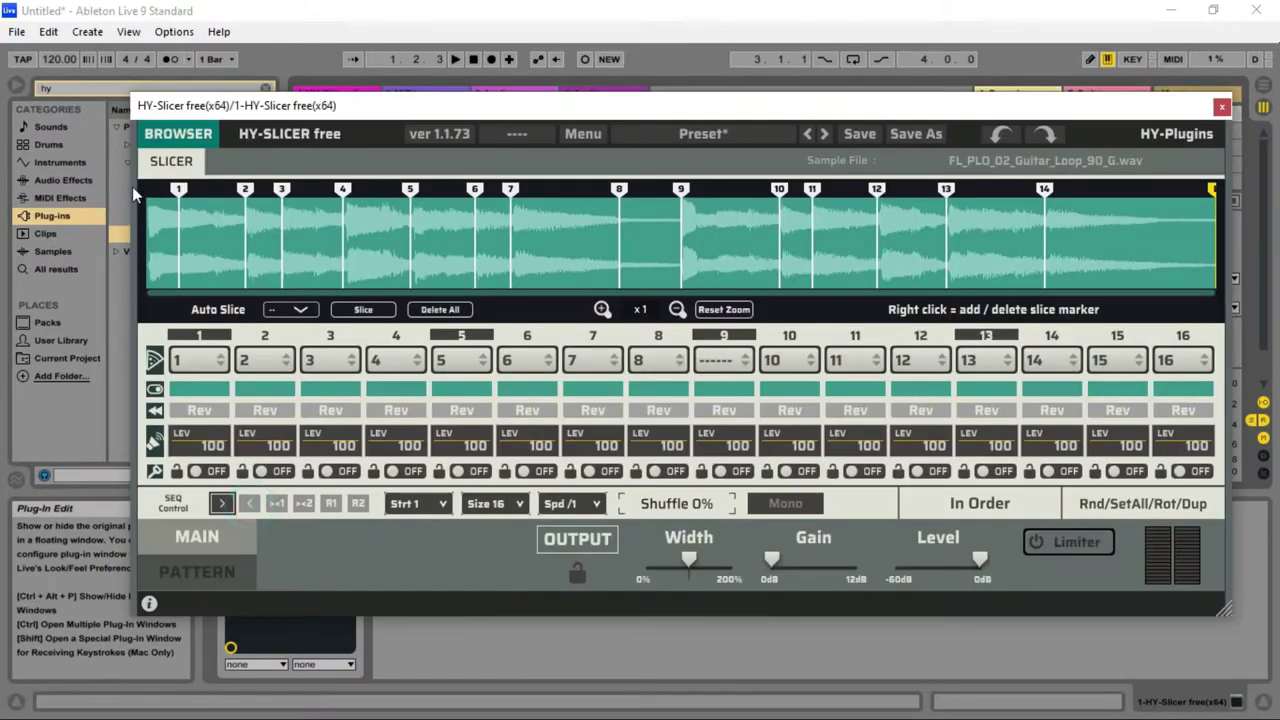
pyautogui.click(25, 62)
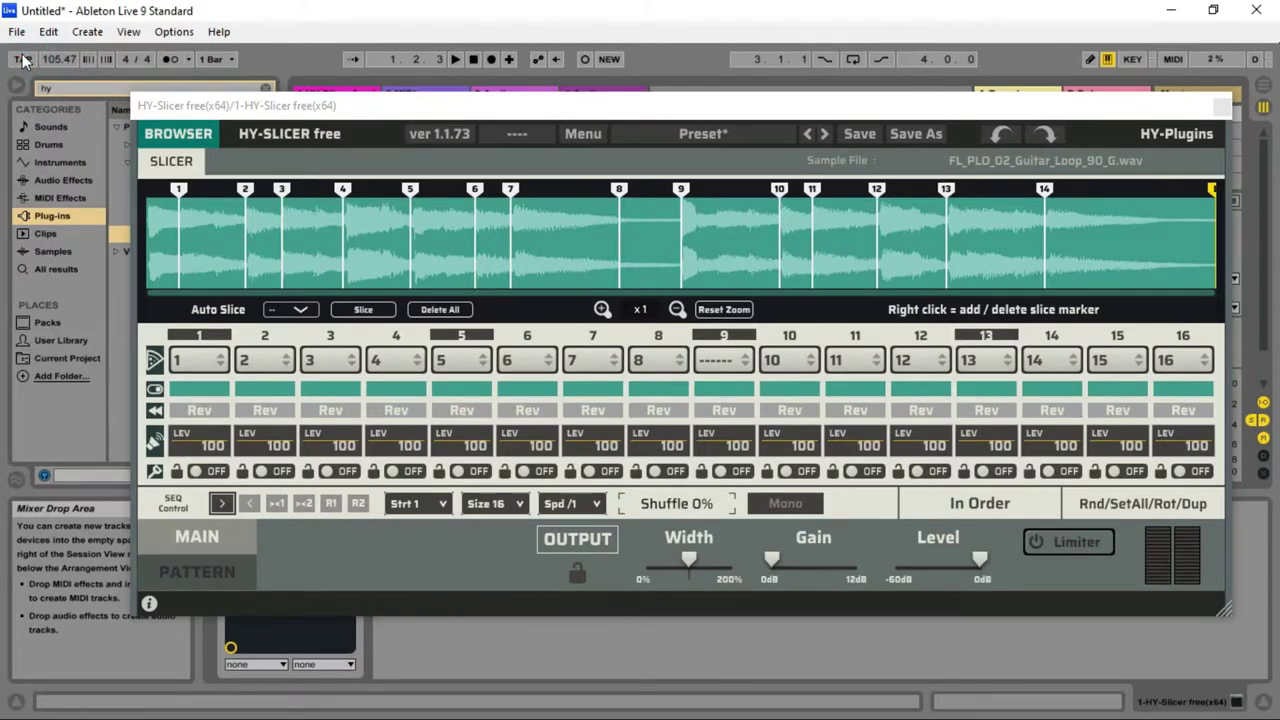
pyautogui.click(25, 58)
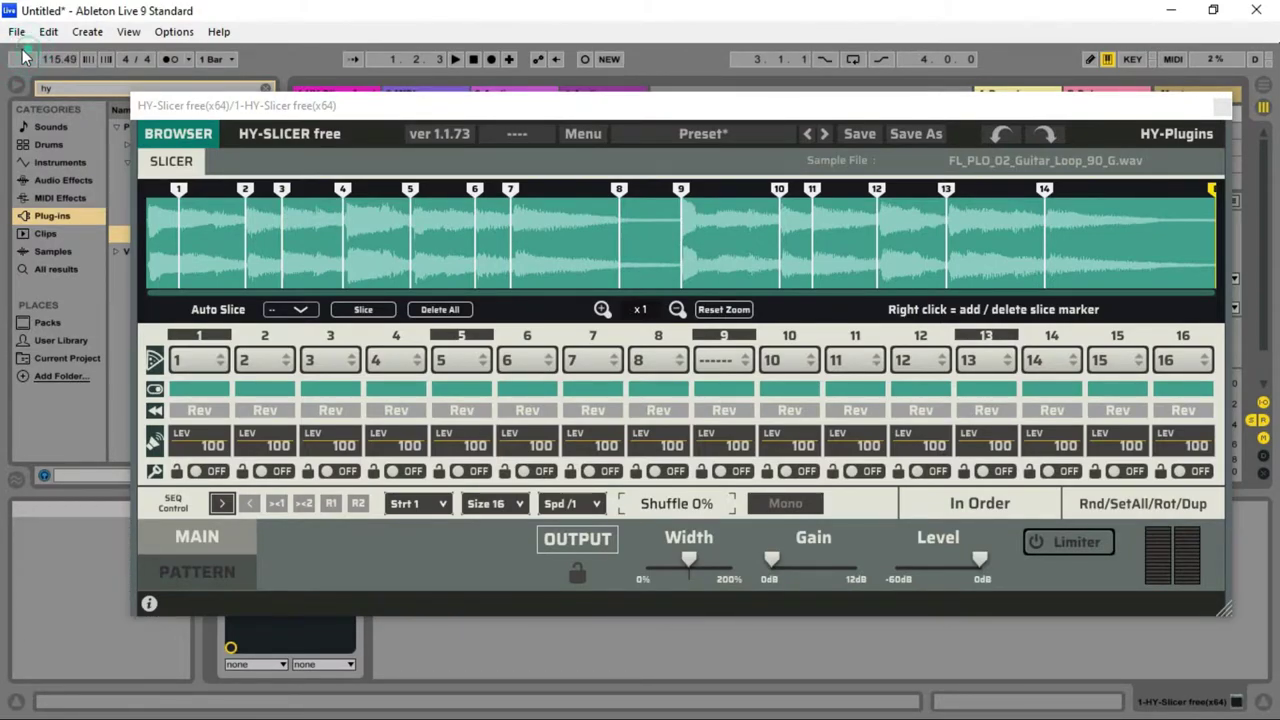
pyautogui.click(21, 60)
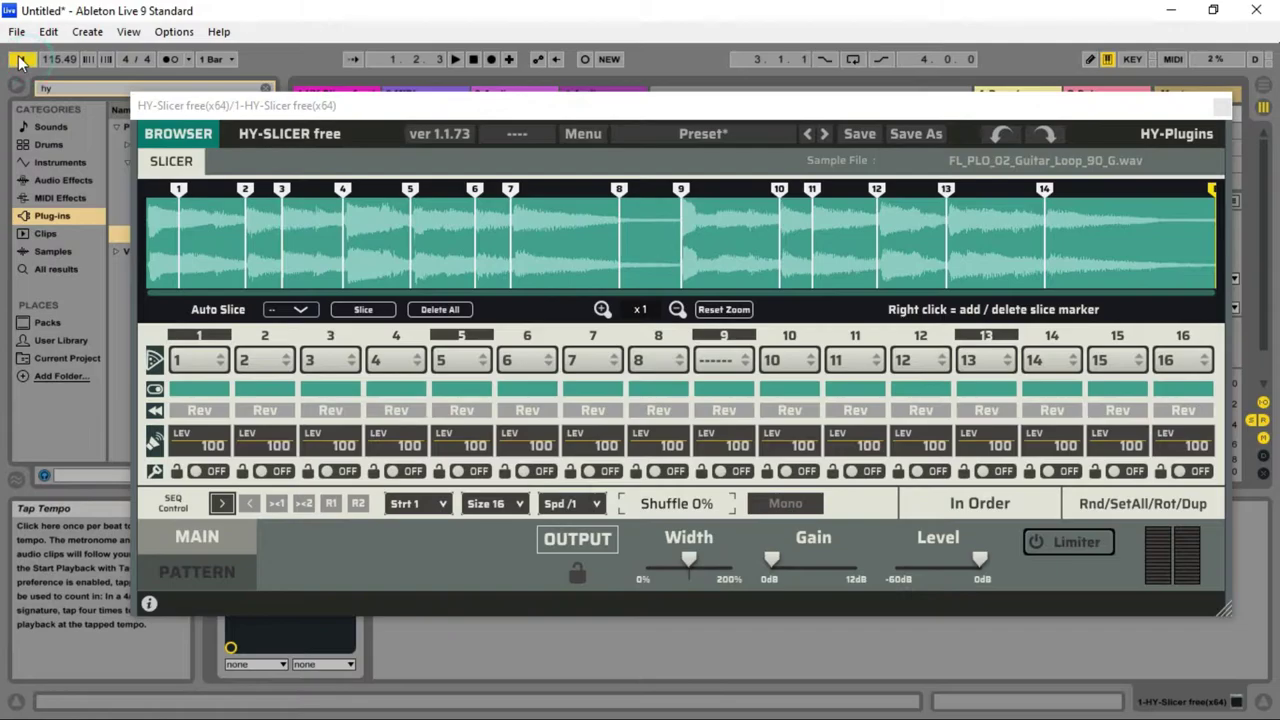
pyautogui.click(22, 60)
pyautogui.click(18, 62)
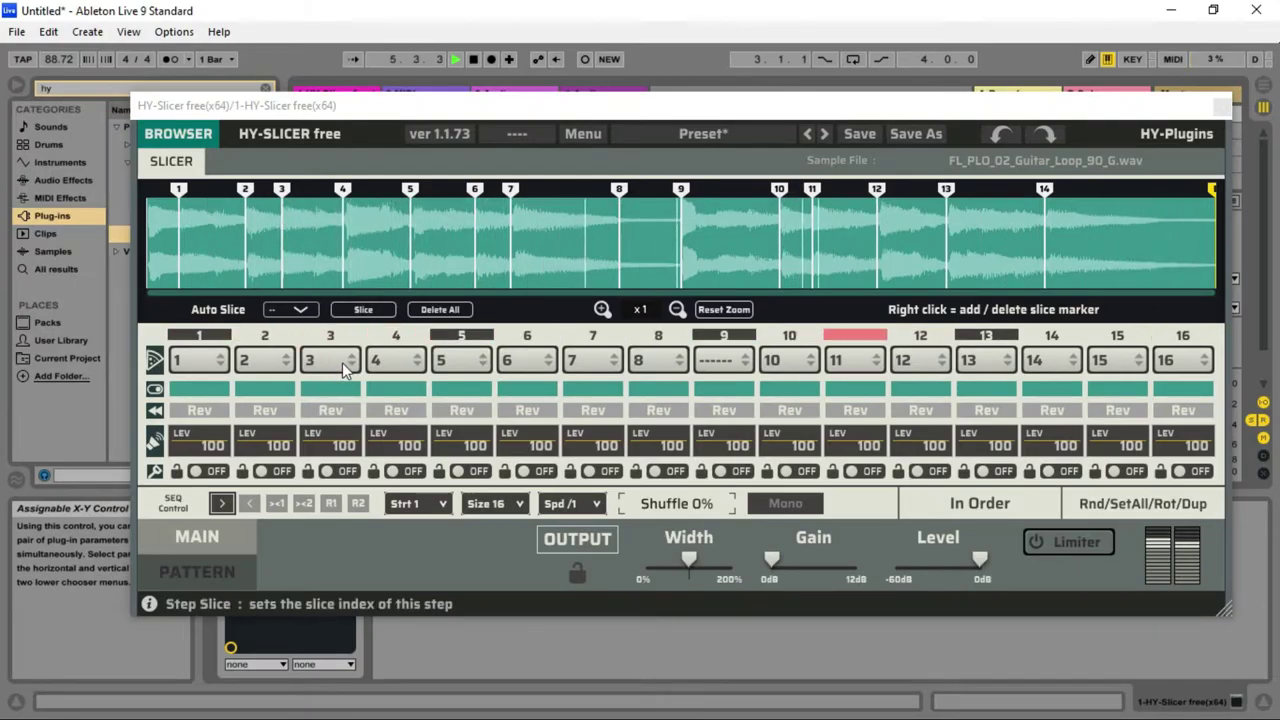
# Step: Switch off sequencer steps 3, 6 and 2 while the loop plays
pyautogui.click(347, 390)
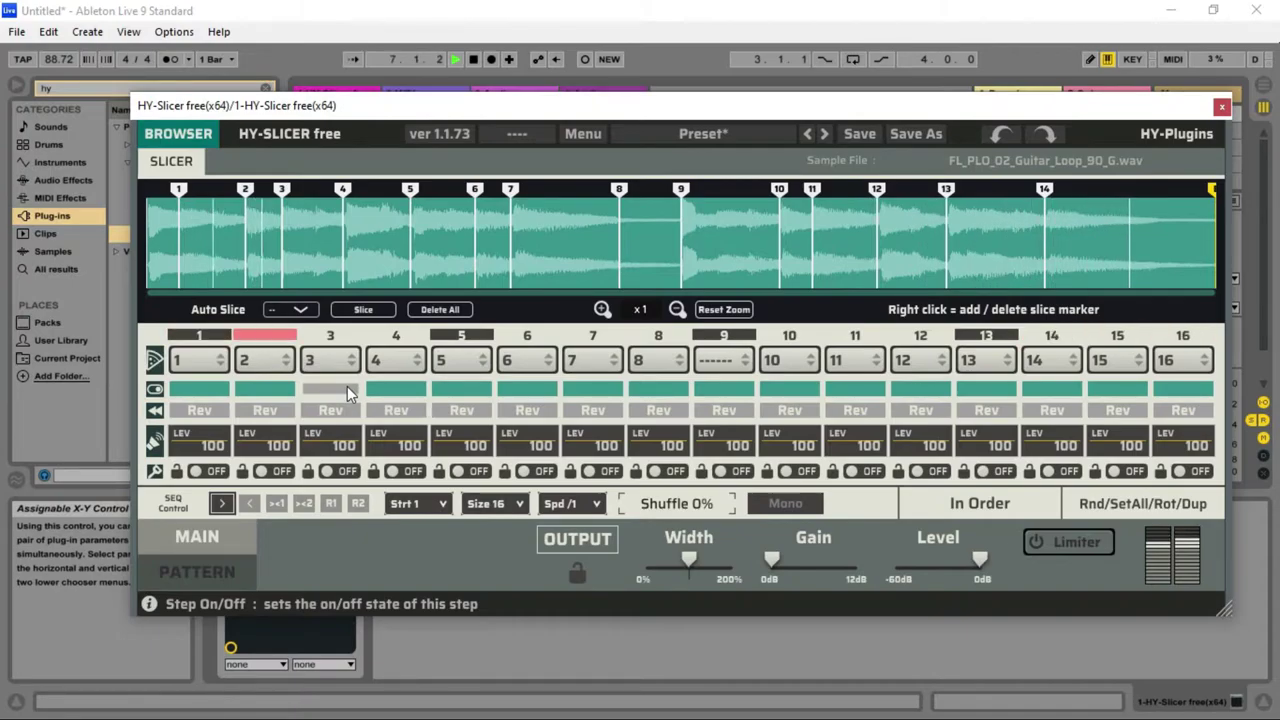
pyautogui.click(531, 388)
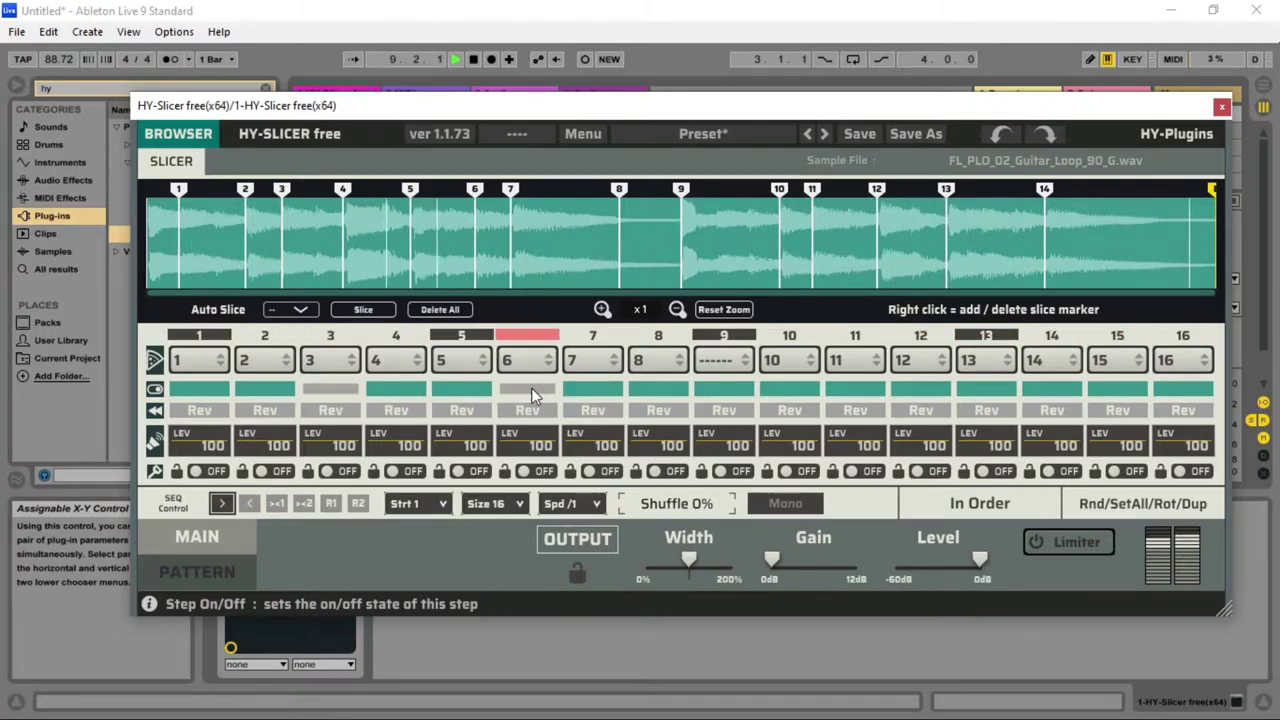
pyautogui.click(259, 389)
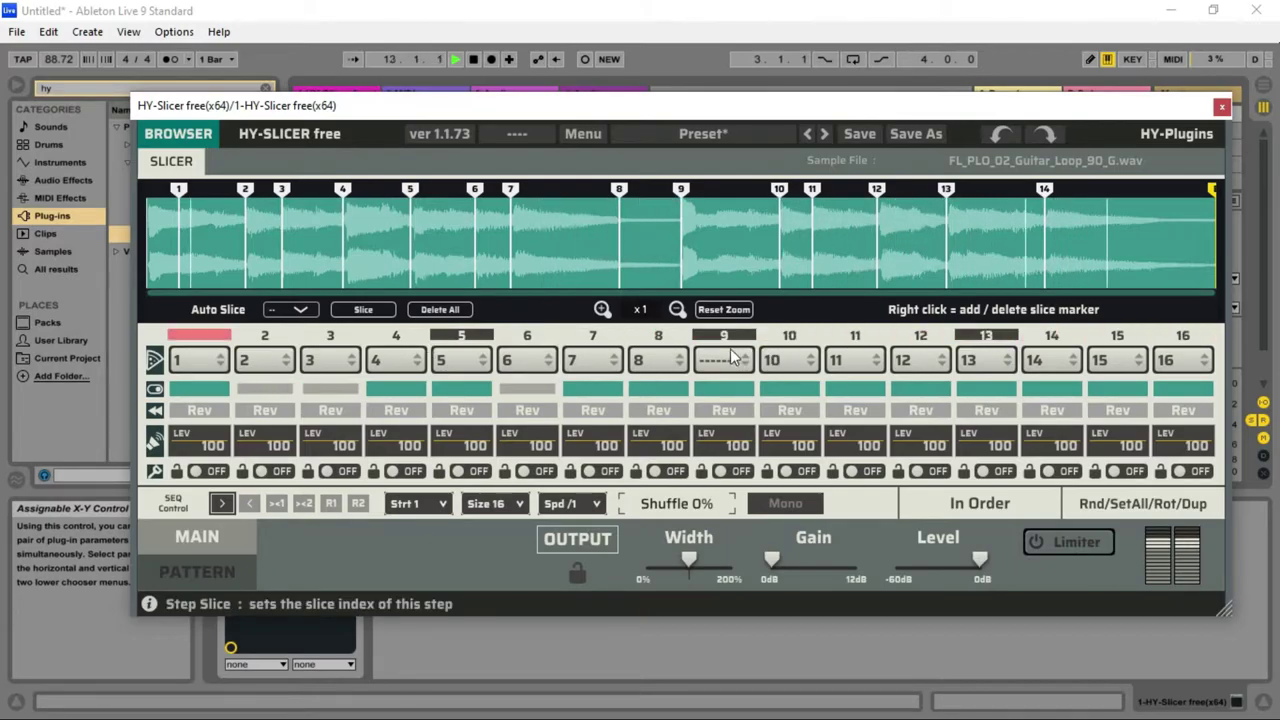
# Step: Switch off sequencer steps 9, 11, 13 and 16 while the loop plays, keeping step 7 on
pyautogui.click(599, 386)
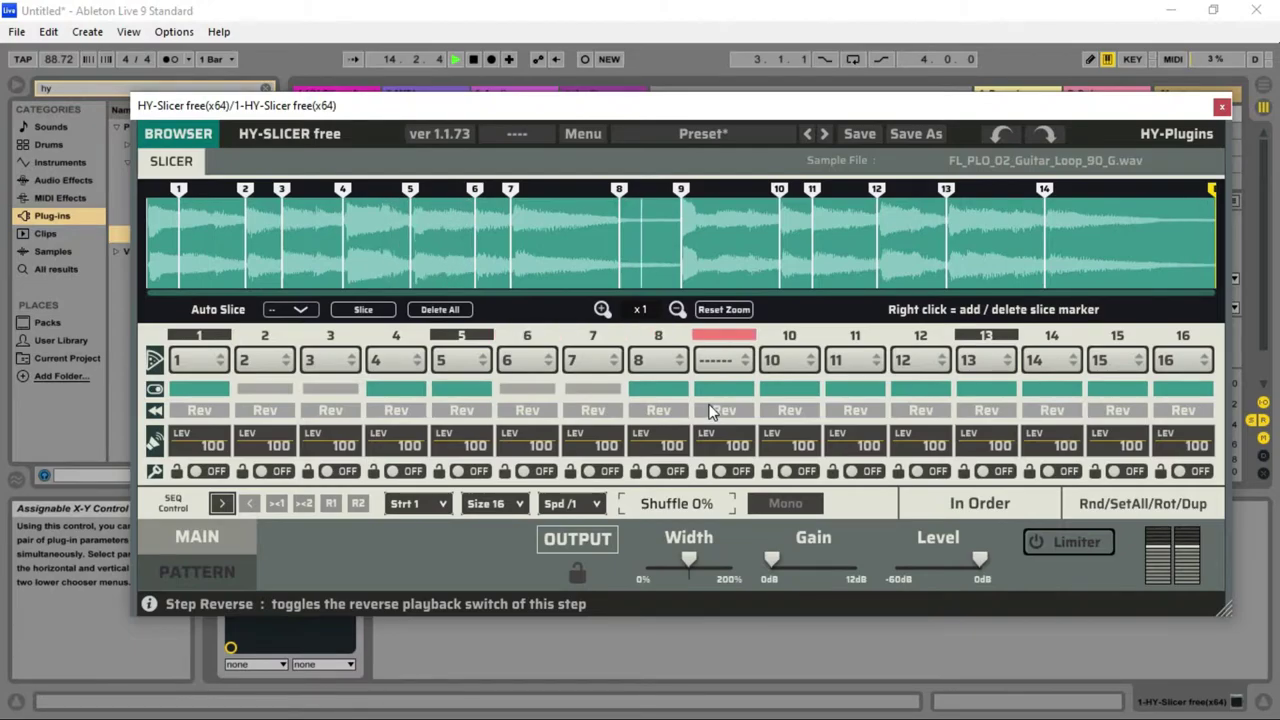
pyautogui.click(591, 386)
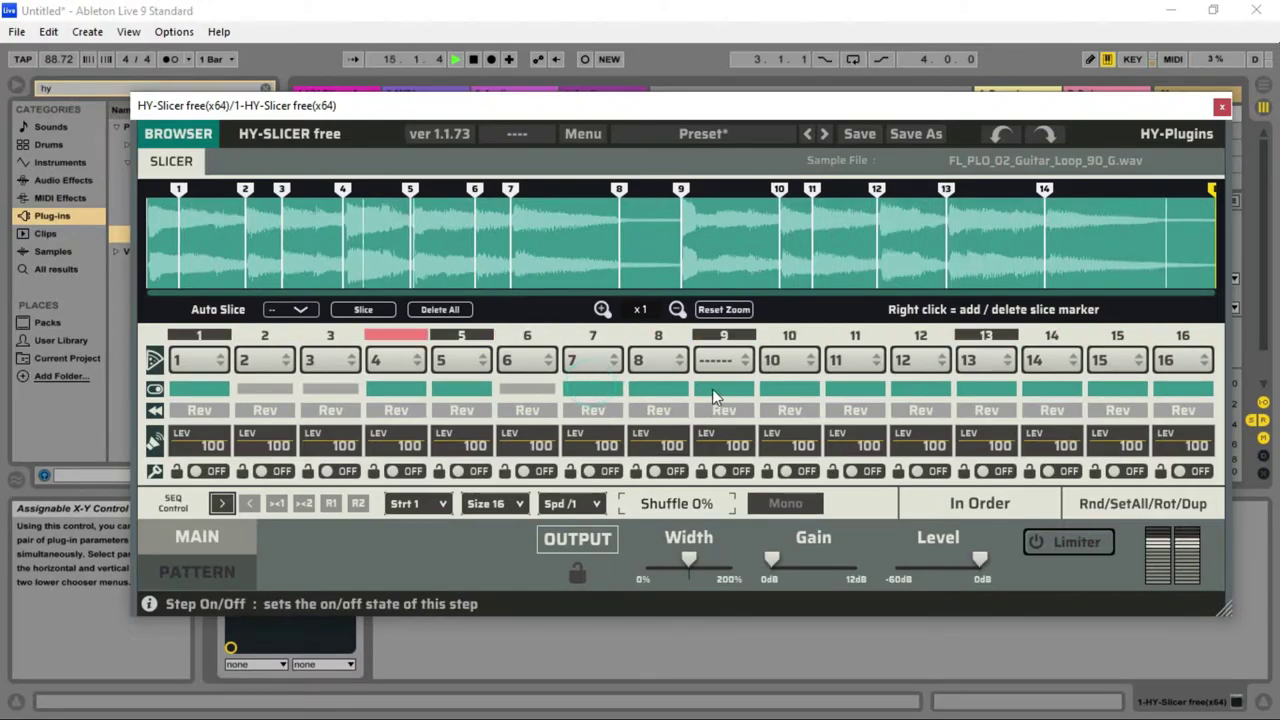
pyautogui.click(712, 389)
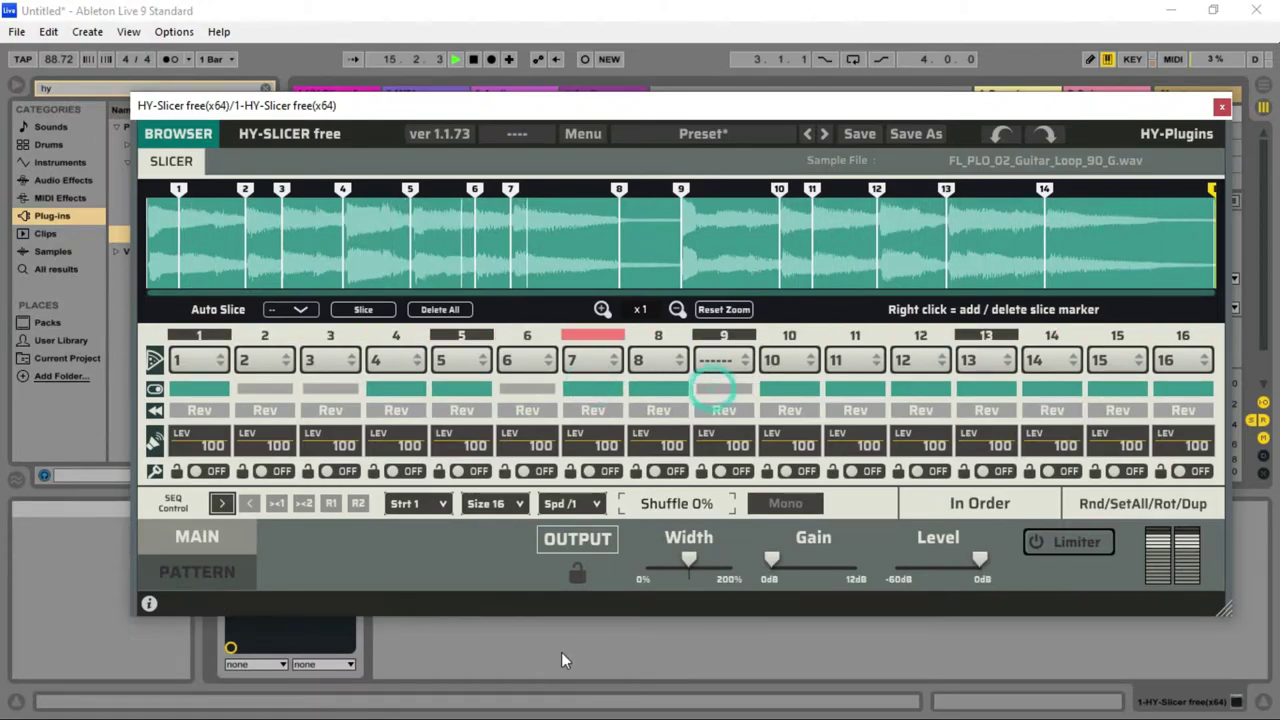
pyautogui.click(875, 389)
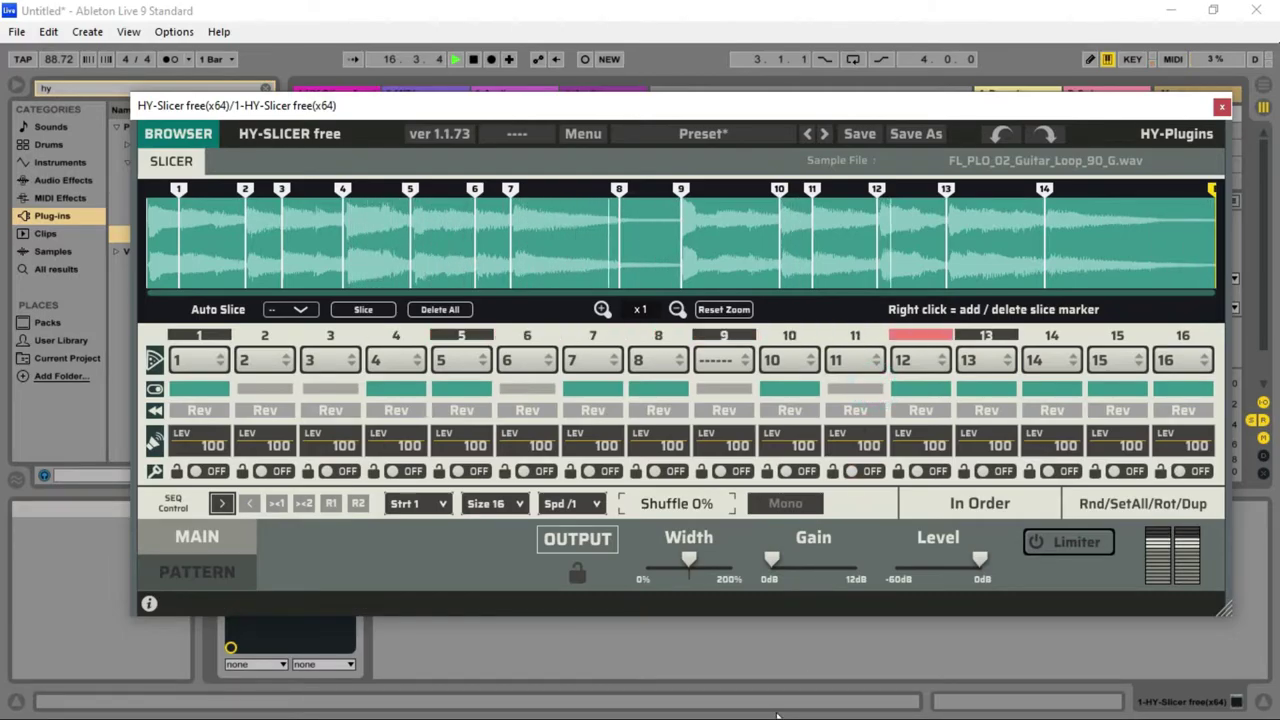
pyautogui.click(971, 391)
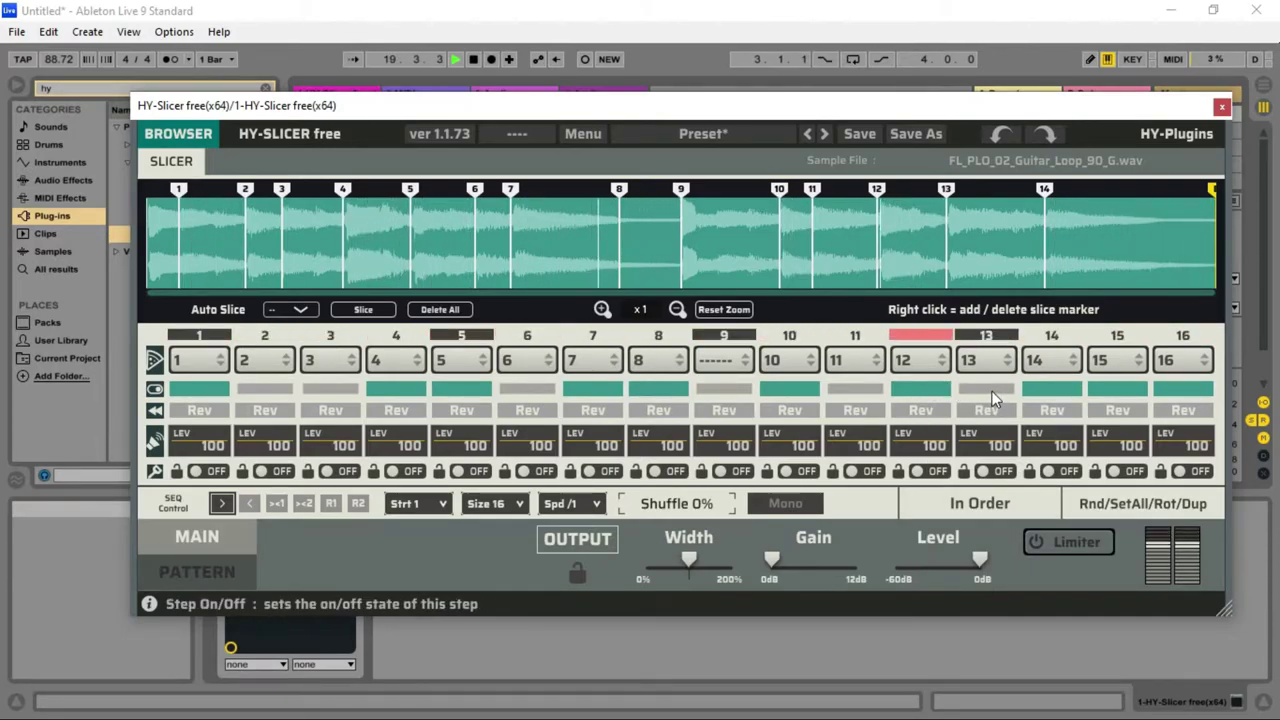
pyautogui.click(1168, 387)
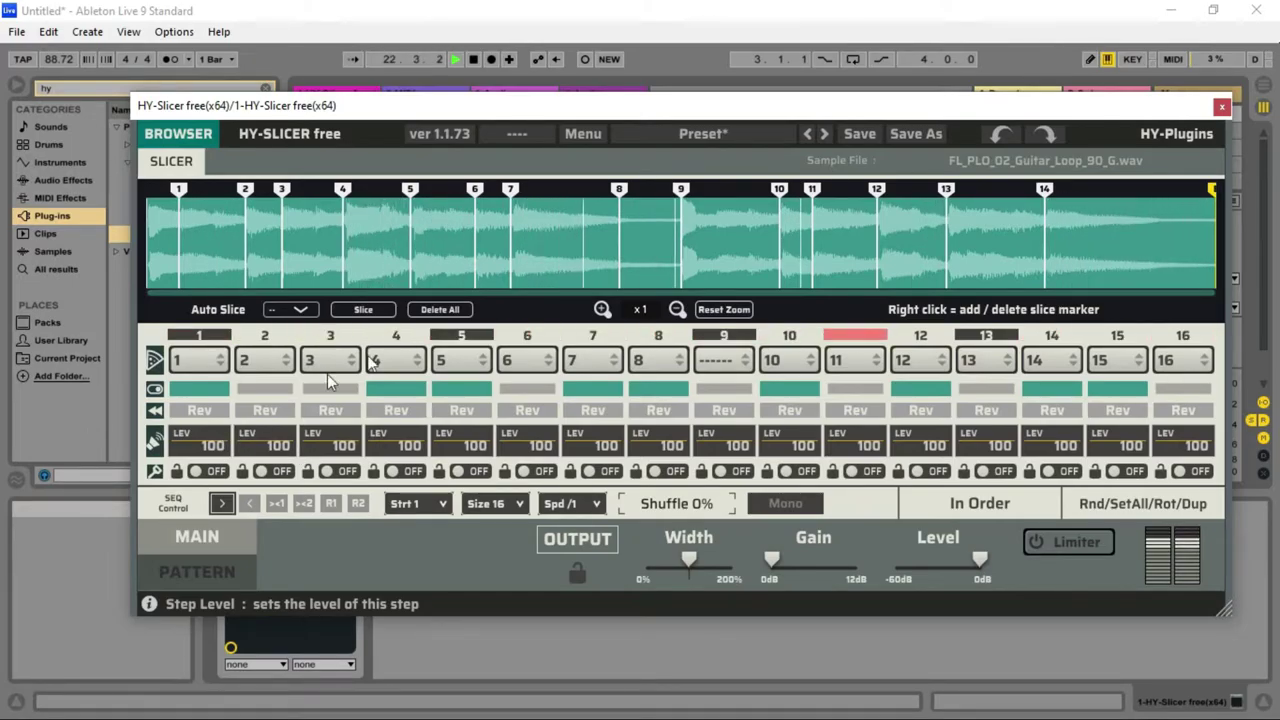
# Step: Turn on reverse playback for sequencer steps 7 and 4
pyautogui.click(595, 409)
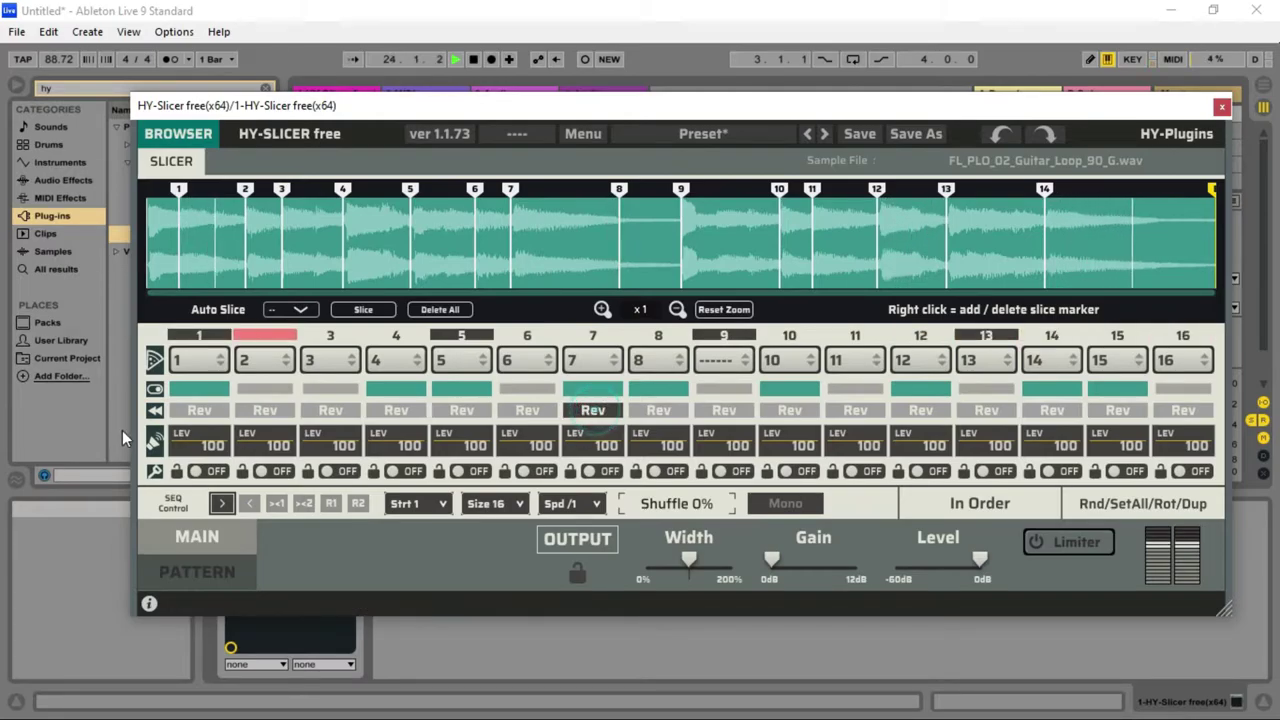
pyautogui.click(406, 414)
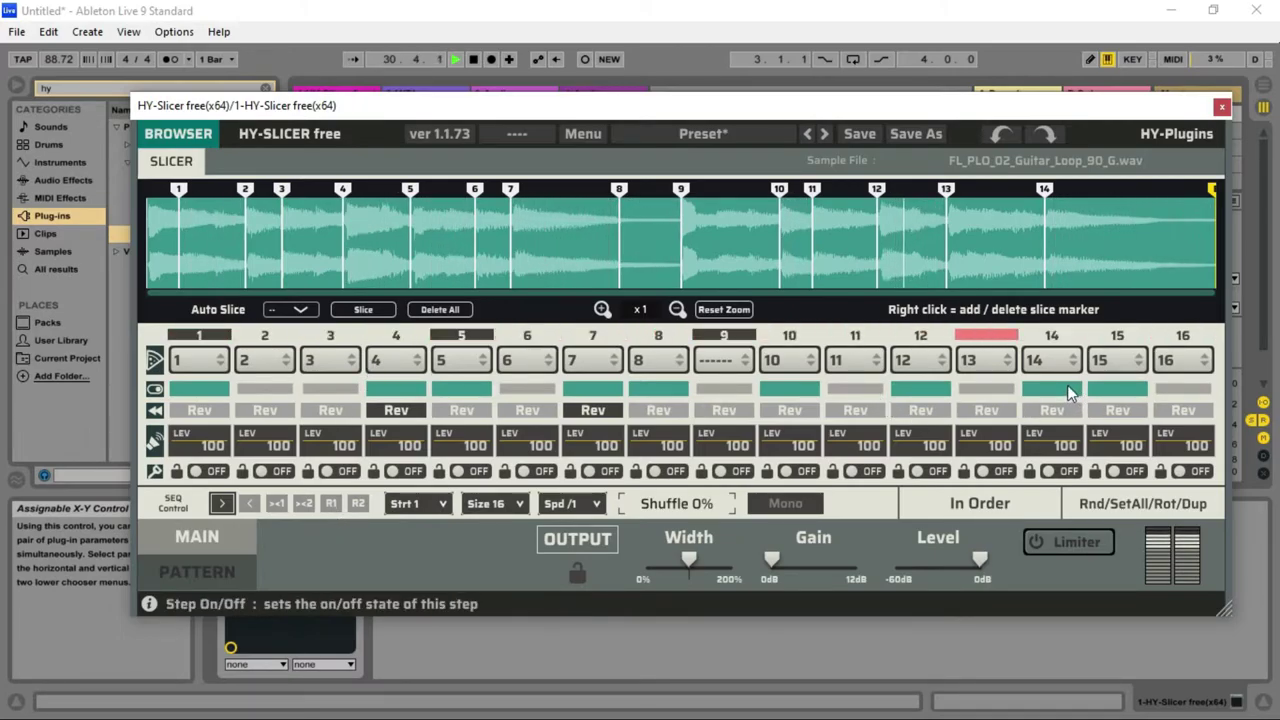
# Step: Try the pattern with sequencer step 15 and step 14 each switched off in turn
pyautogui.click(1101, 389)
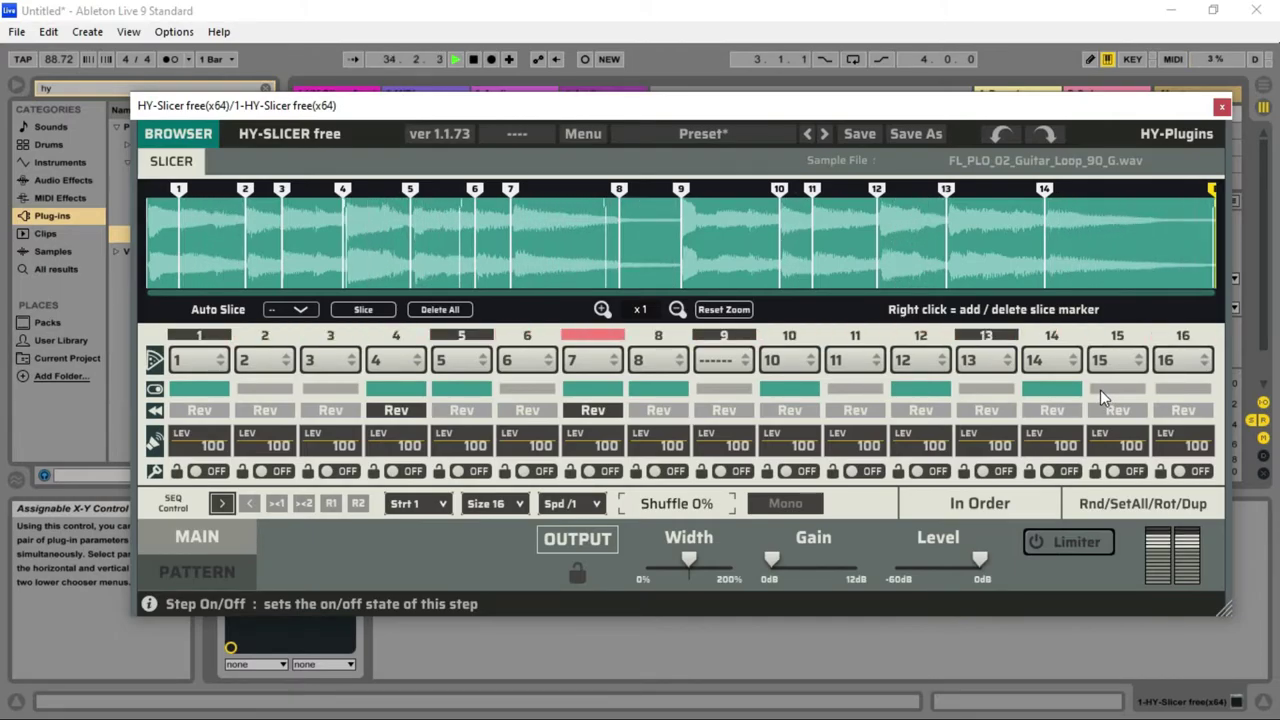
pyautogui.click(1099, 389)
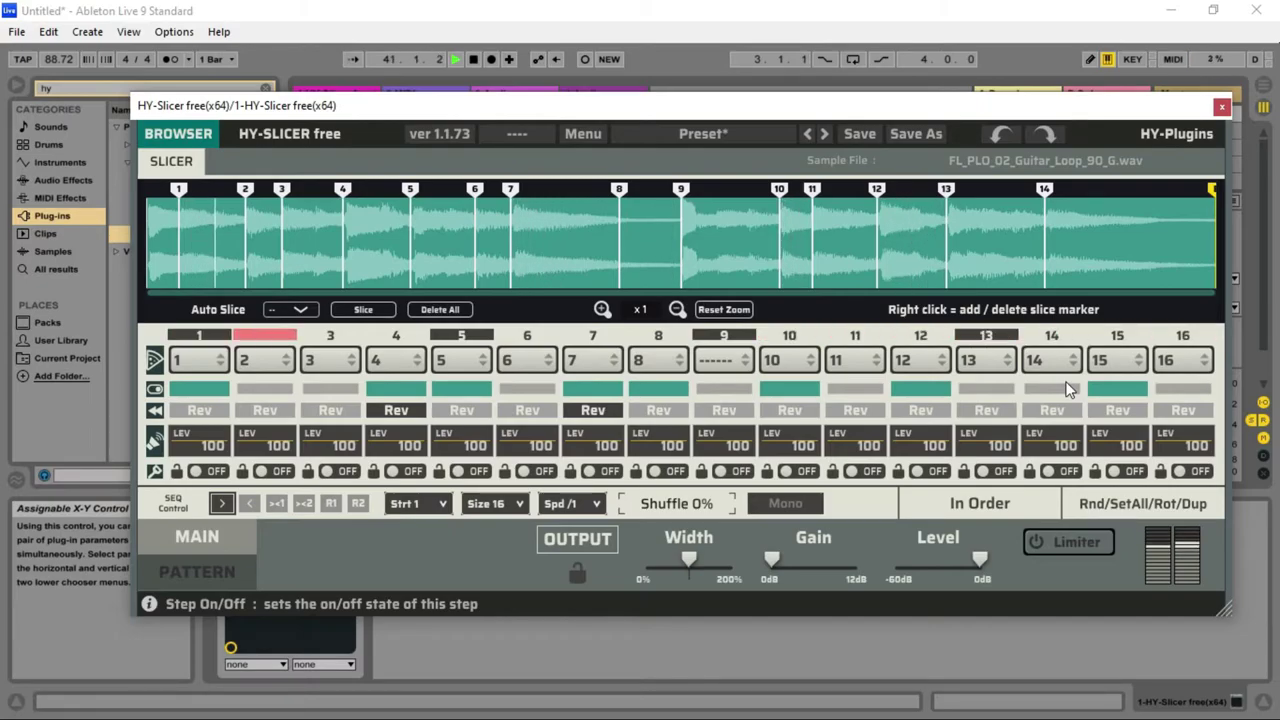
pyautogui.click(1067, 389)
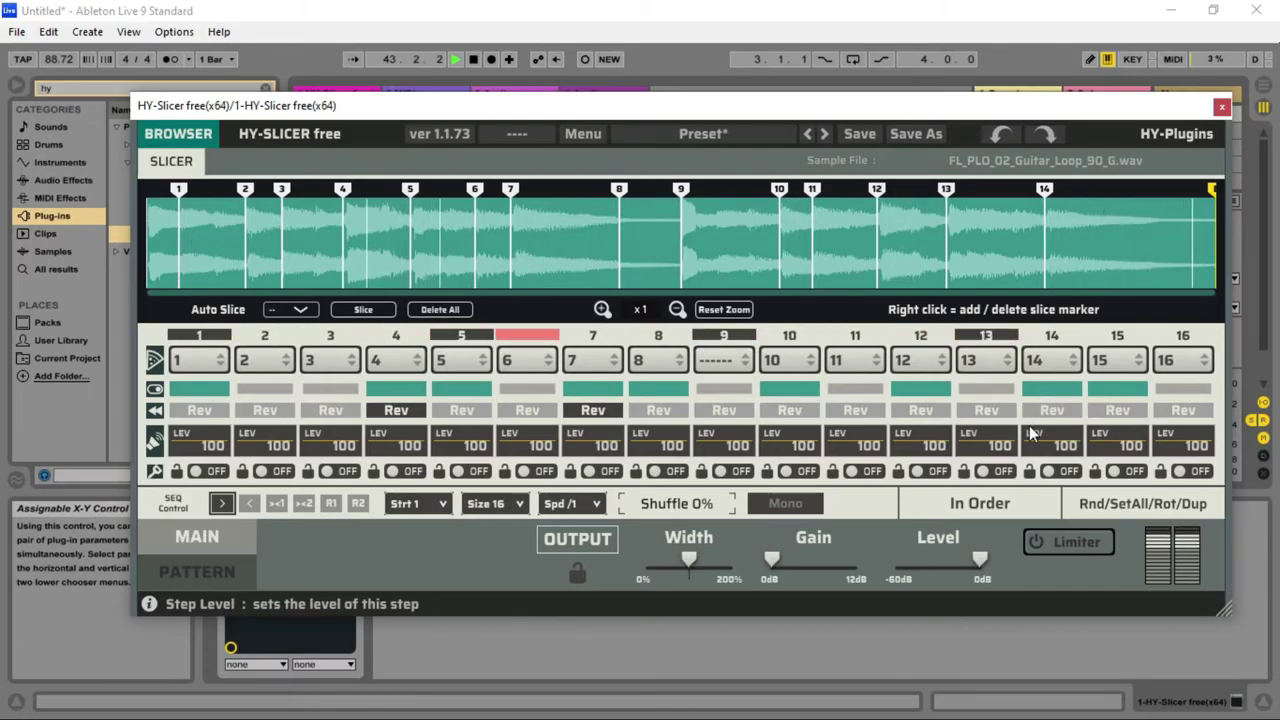
# Step: Switch sequencer step 16 back on and set it to play in reverse
pyautogui.click(1182, 389)
pyautogui.click(1183, 410)
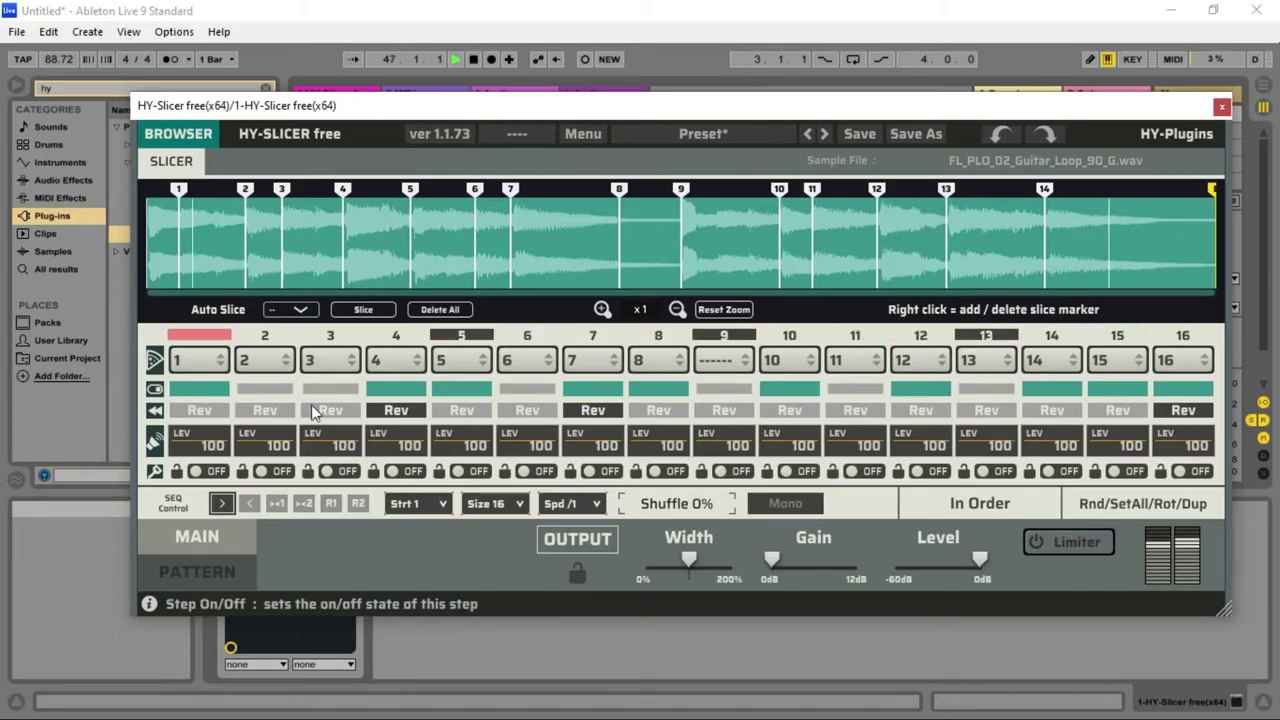
# Step: Try the pattern with sequencer step 3 on, comparing reverse playback on steps 3 and 4
pyautogui.click(337, 394)
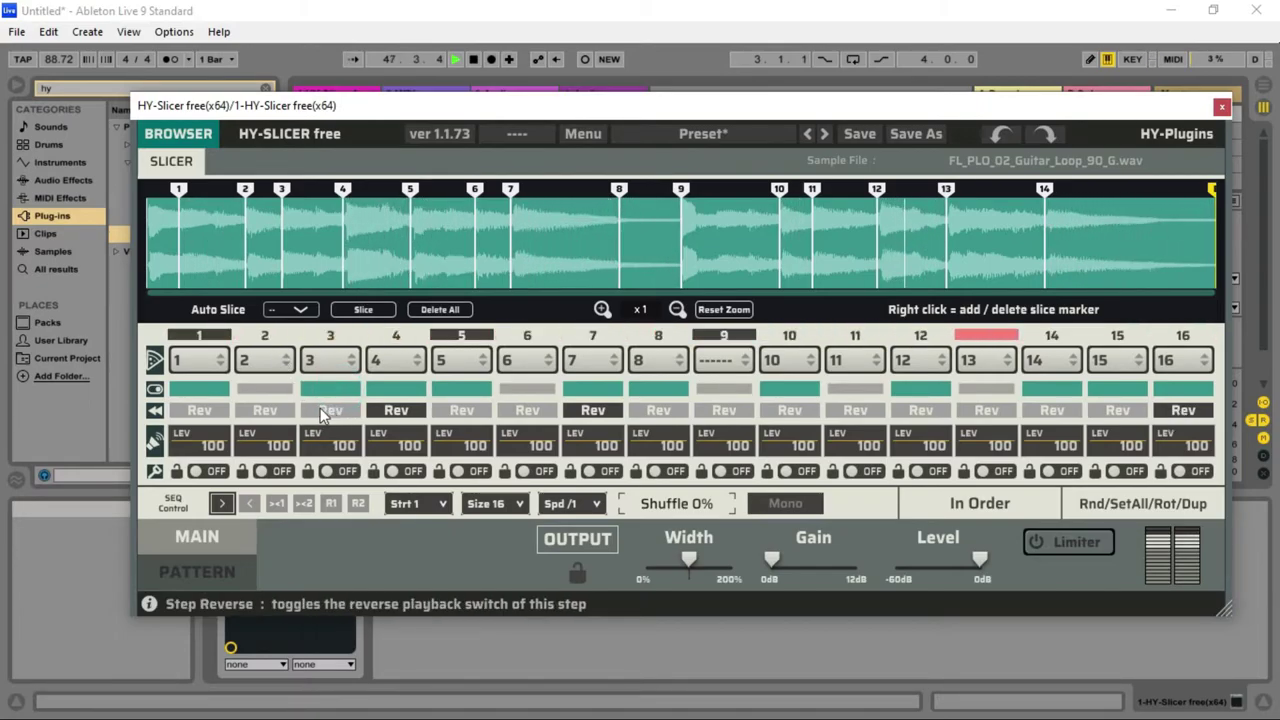
pyautogui.click(391, 412)
pyautogui.click(328, 410)
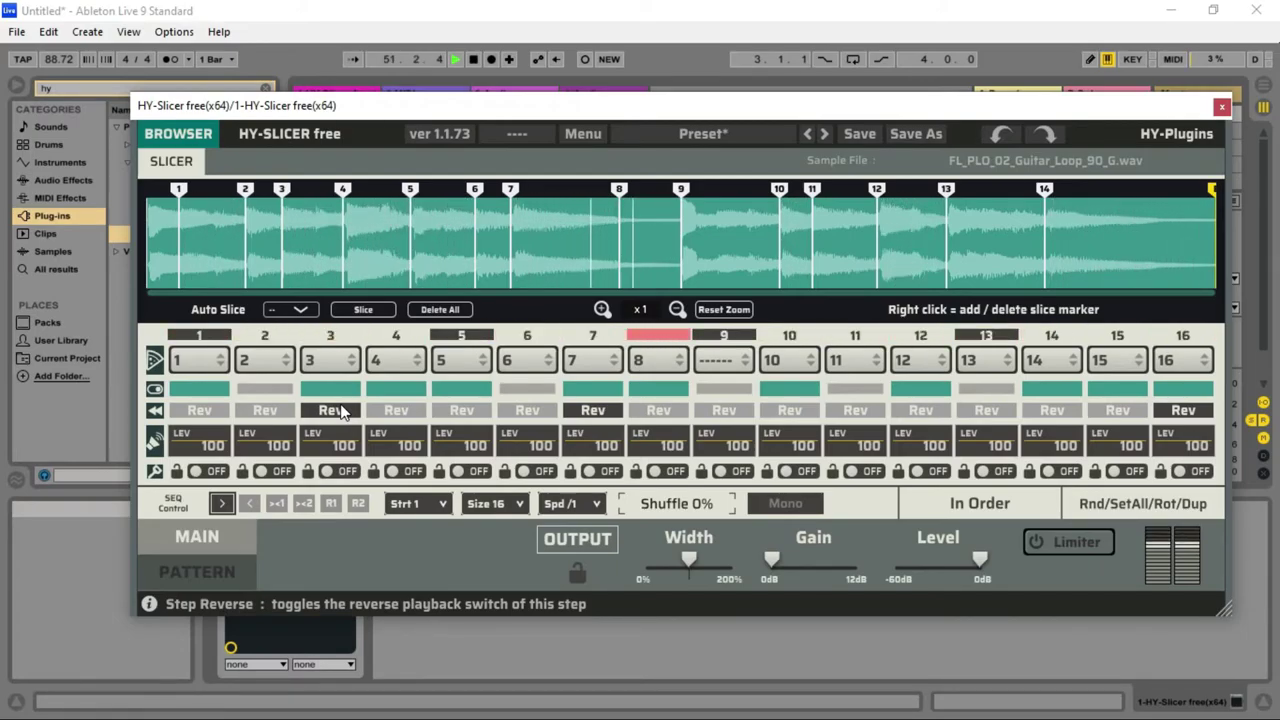
pyautogui.click(380, 413)
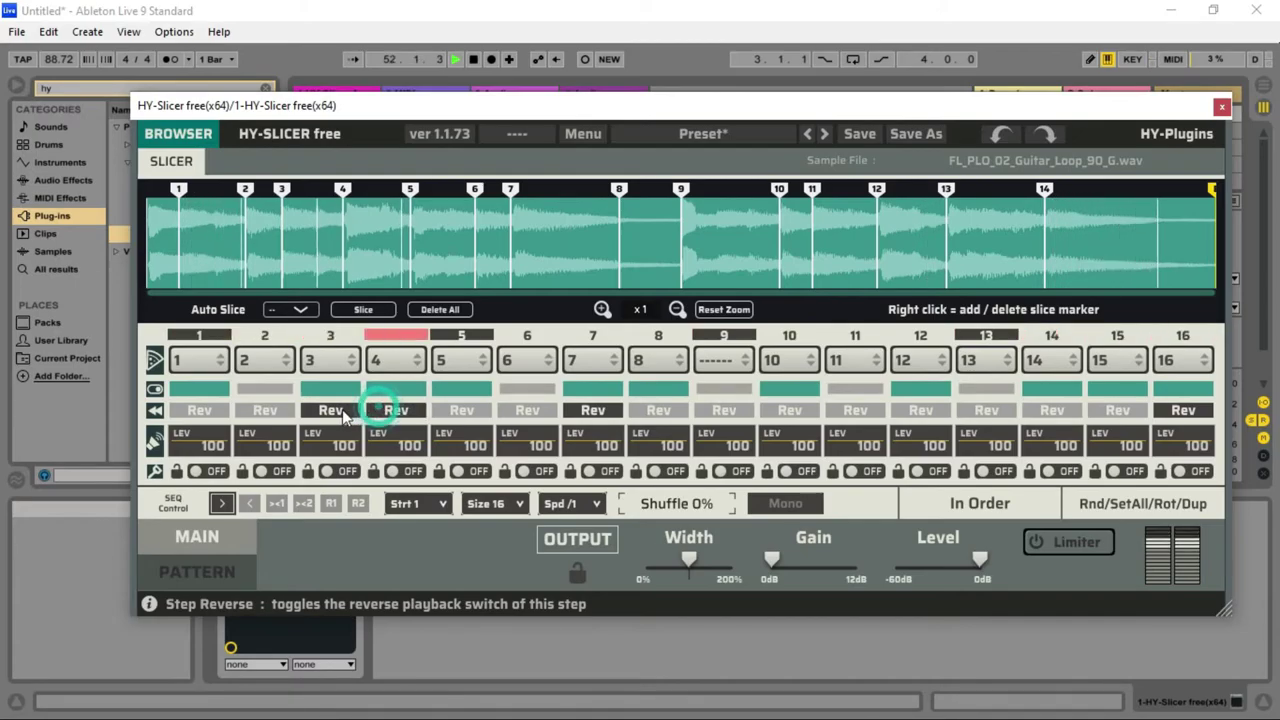
pyautogui.click(338, 413)
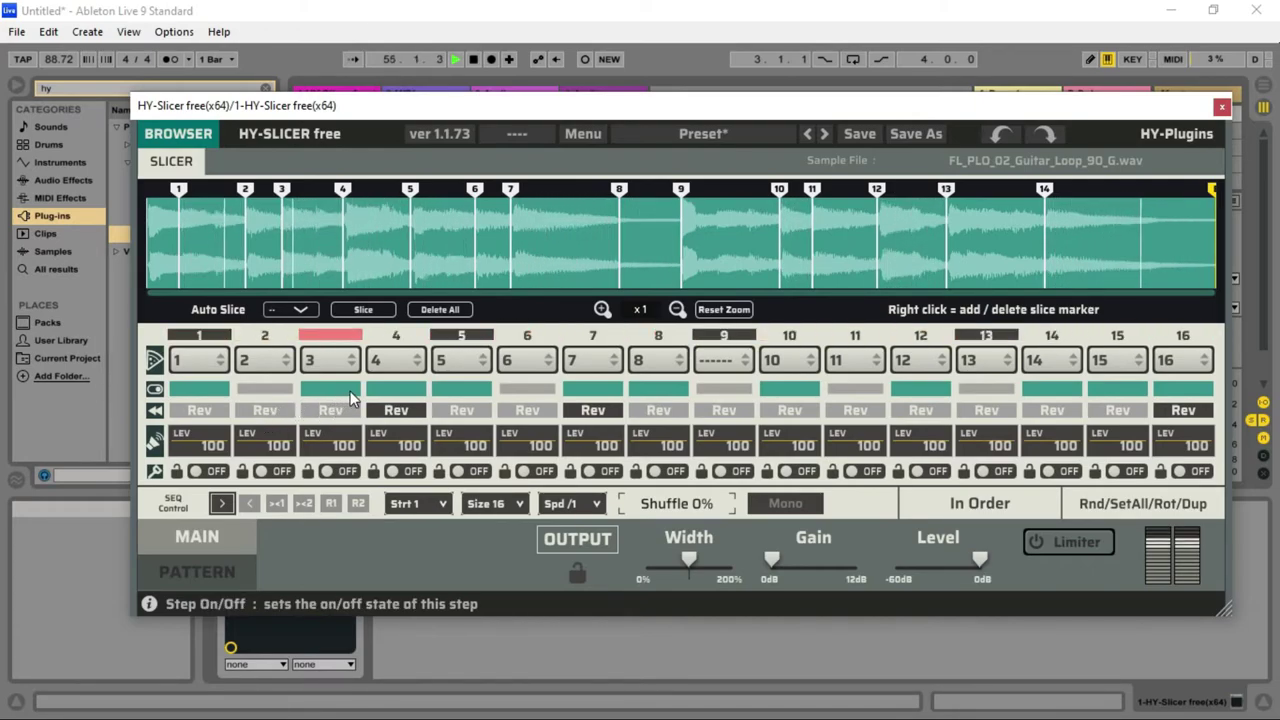
pyautogui.click(333, 390)
# Step: Switch on sequencer step 2, try it reversed and leave it playing forward
pyautogui.click(271, 411)
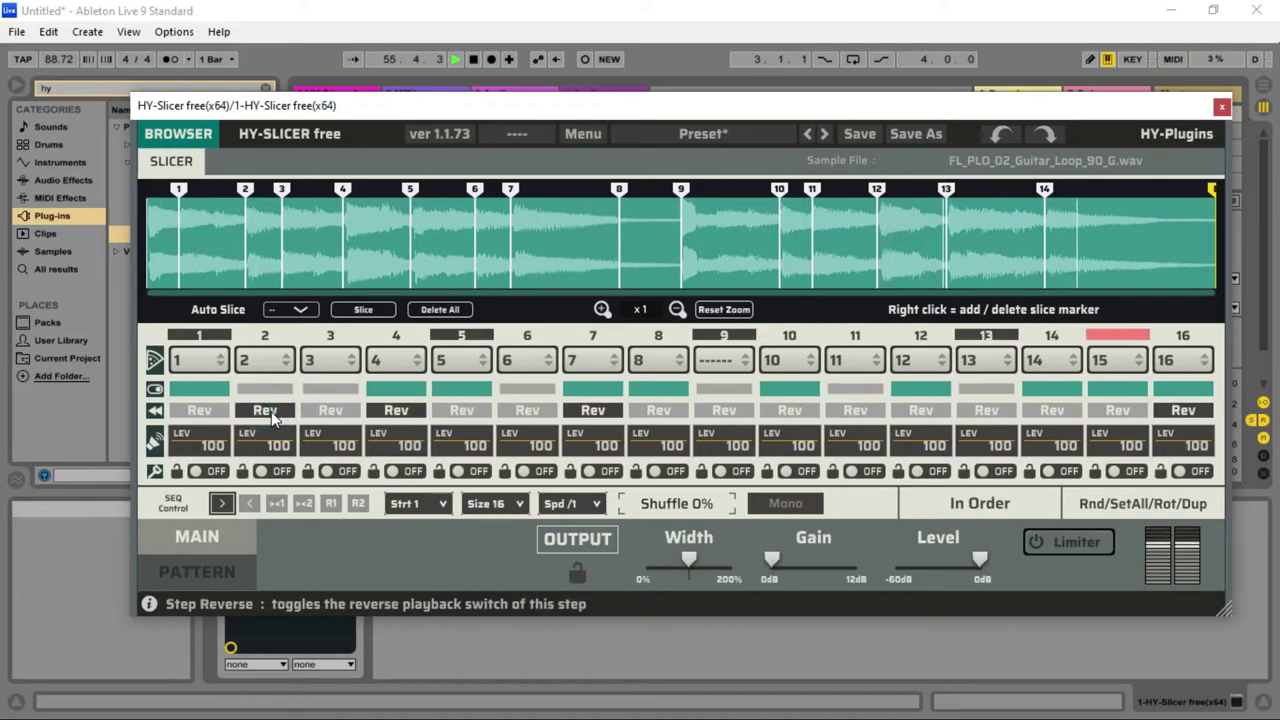
pyautogui.click(279, 392)
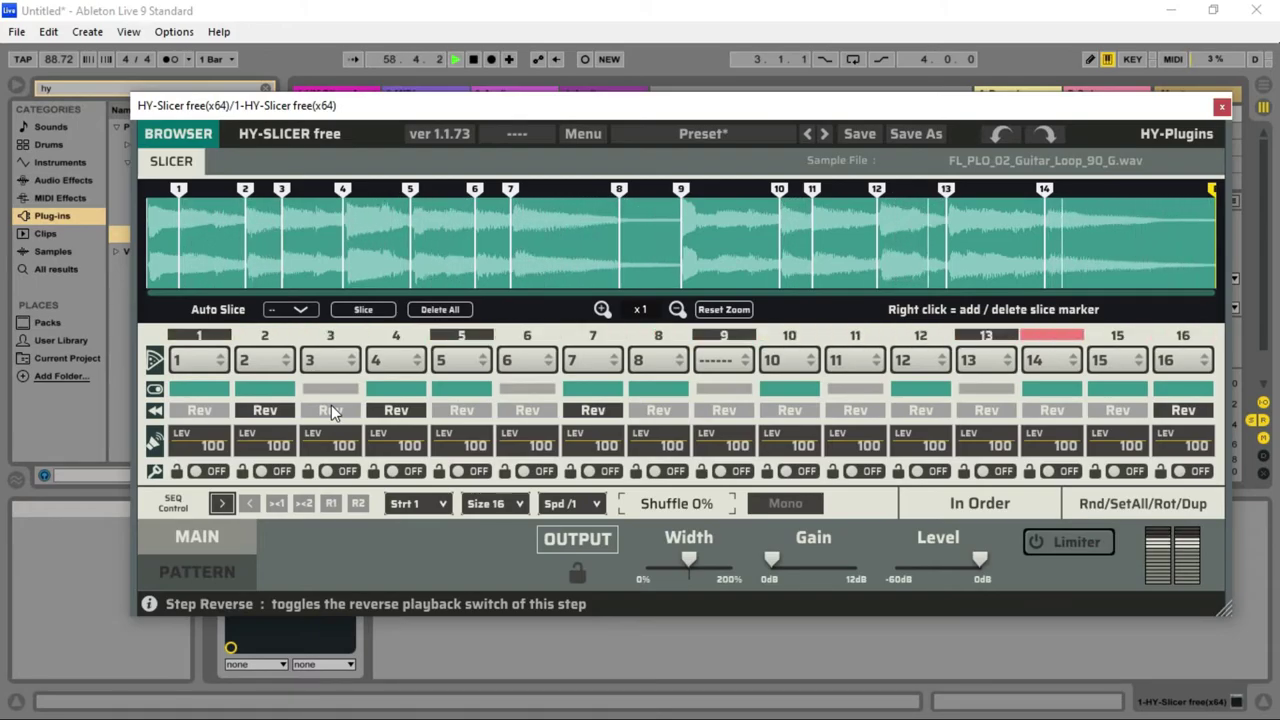
pyautogui.click(277, 411)
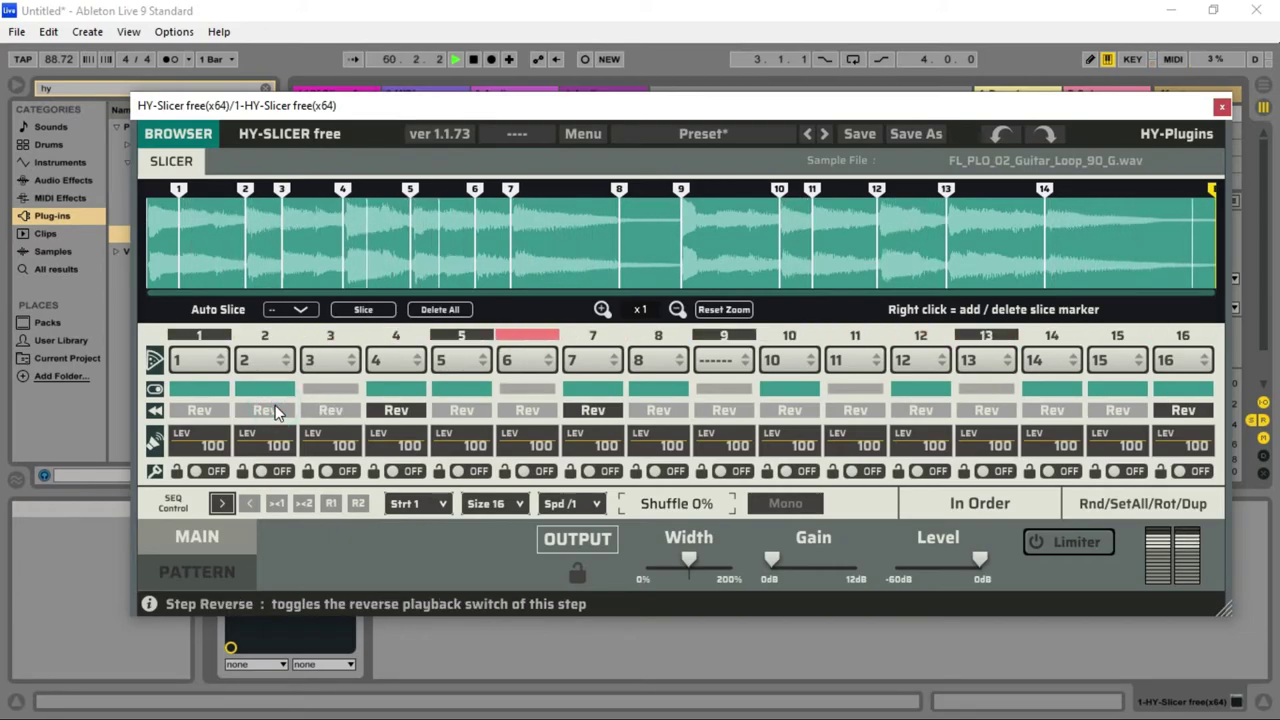
# Step: Try adding sequencer step 3 to the pattern alongside step 2
pyautogui.click(329, 388)
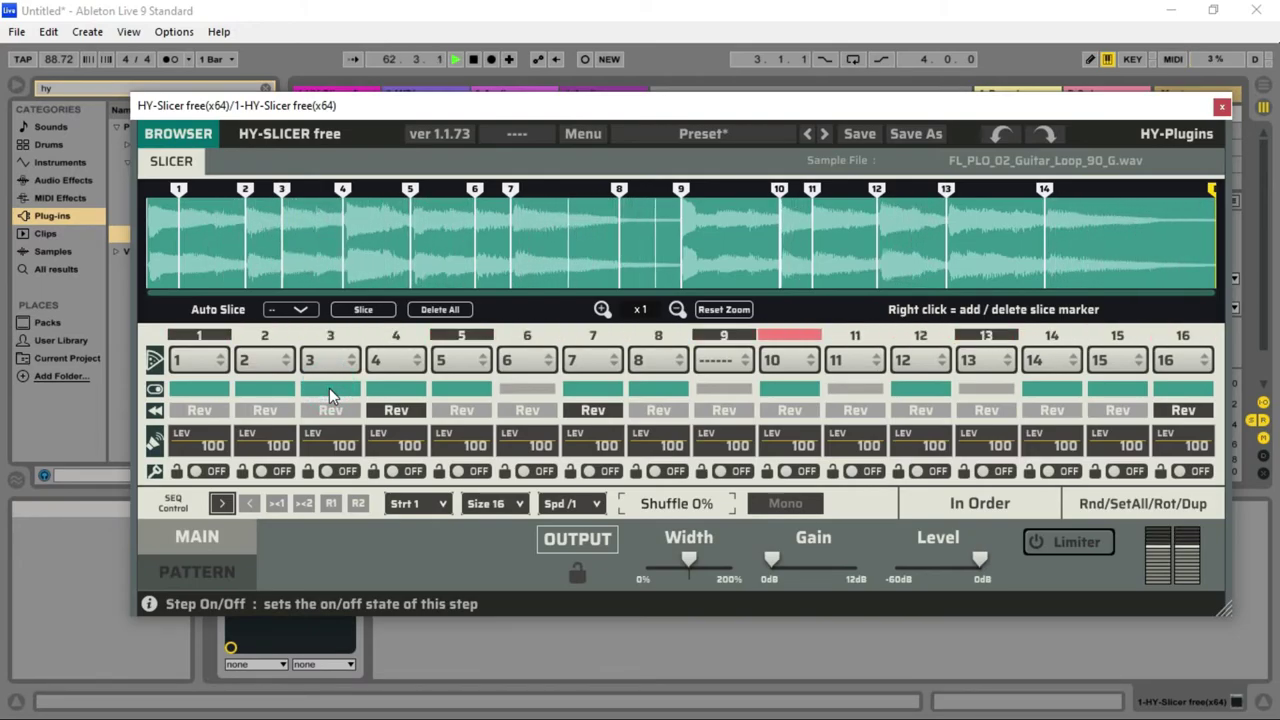
pyautogui.click(325, 408)
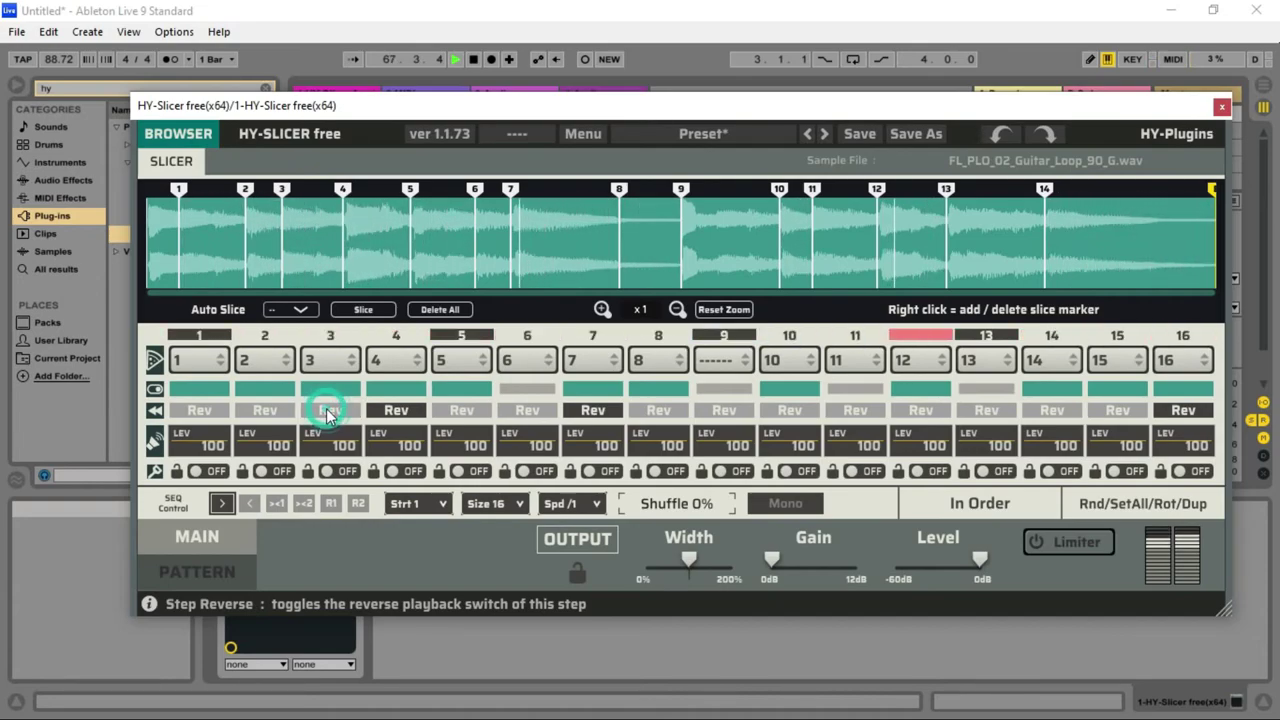
pyautogui.click(324, 392)
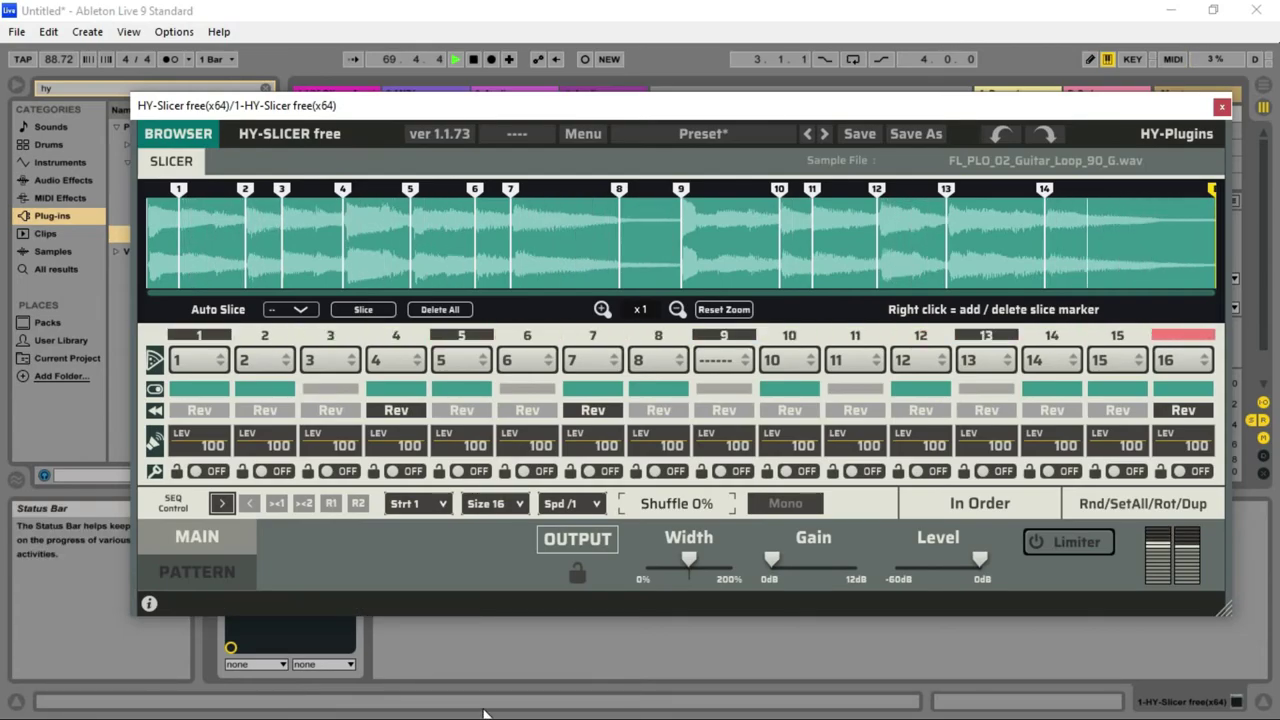
pyautogui.press('super')
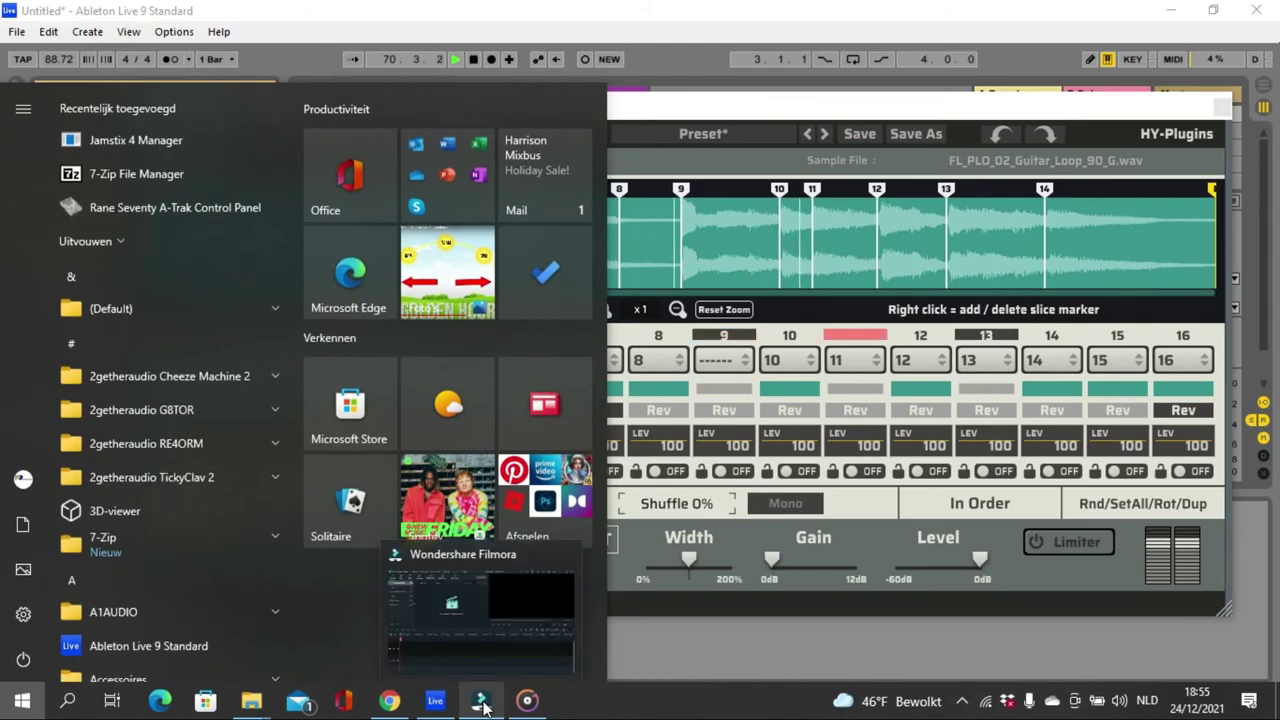
pyautogui.click(703, 106)
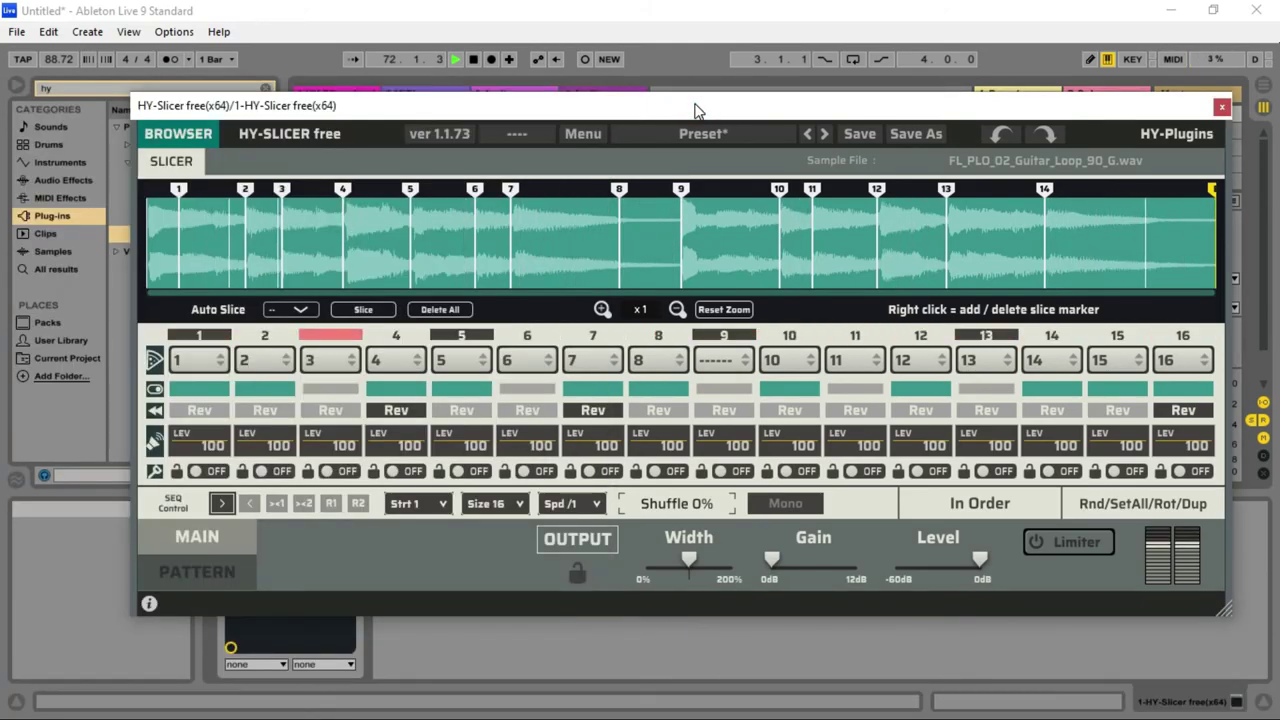
# Step: Try sequencer step 4 without reverse playback while the loop plays
pyautogui.click(396, 414)
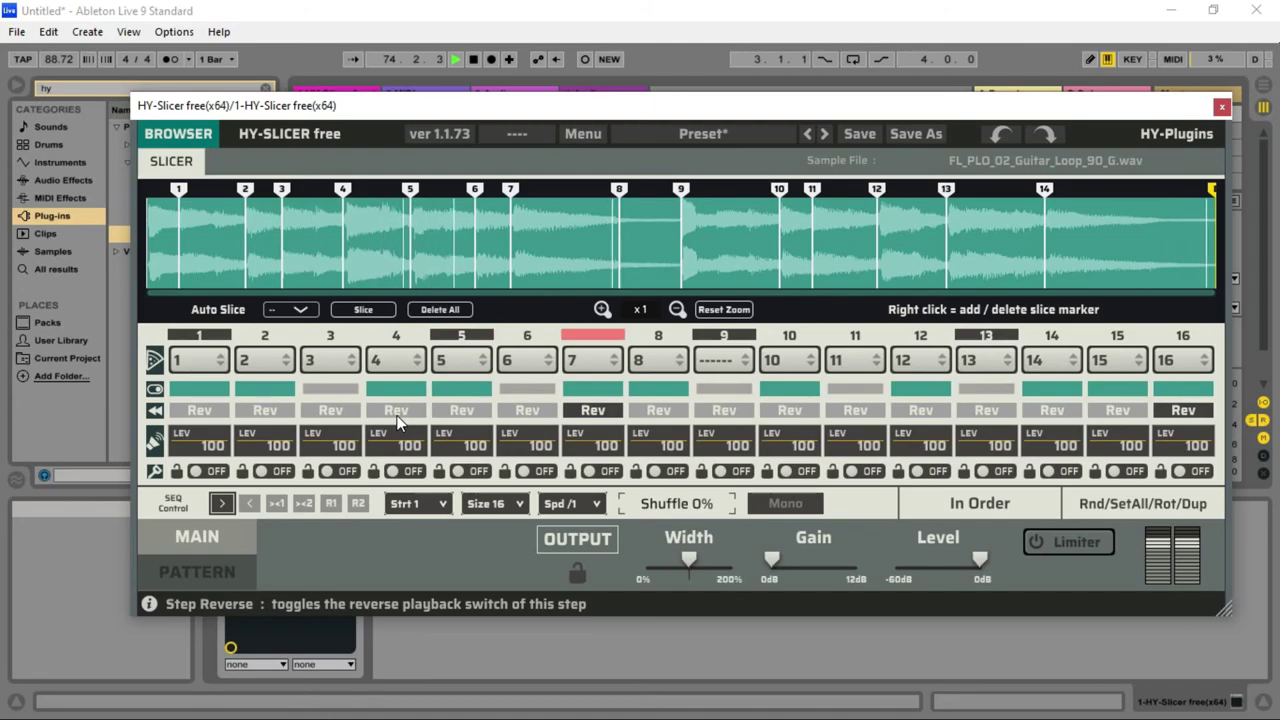
pyautogui.click(396, 414)
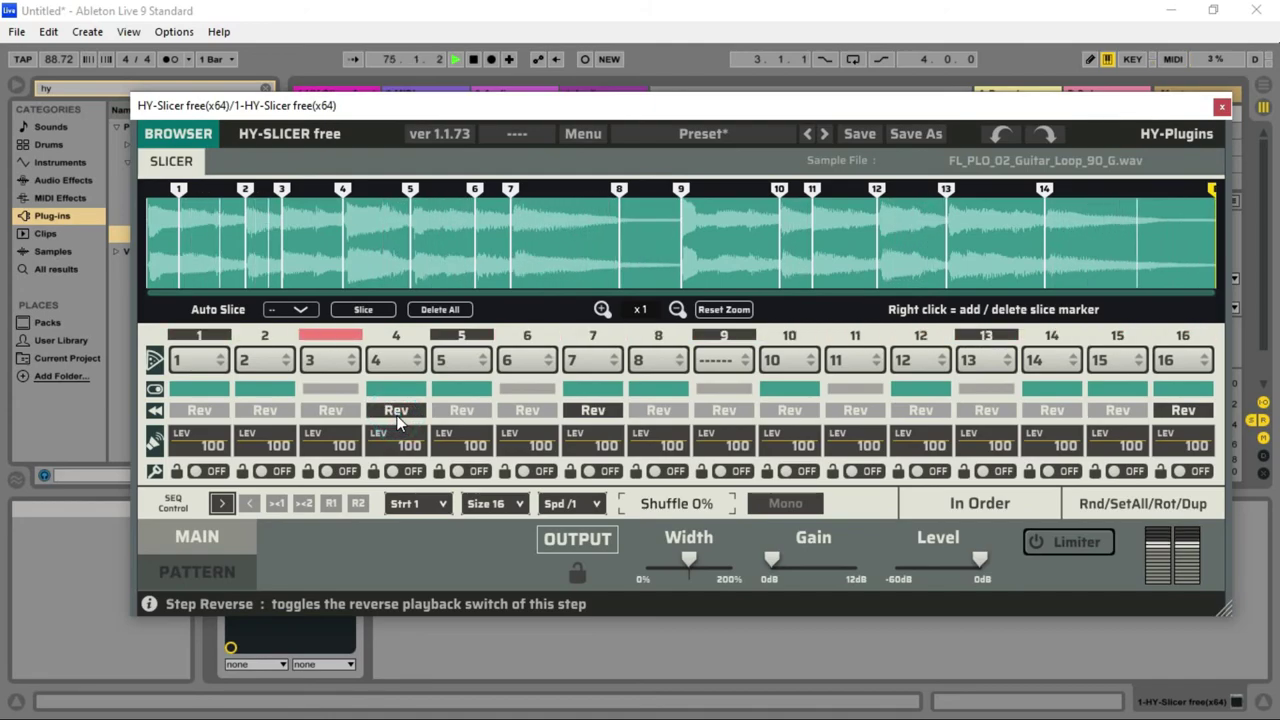